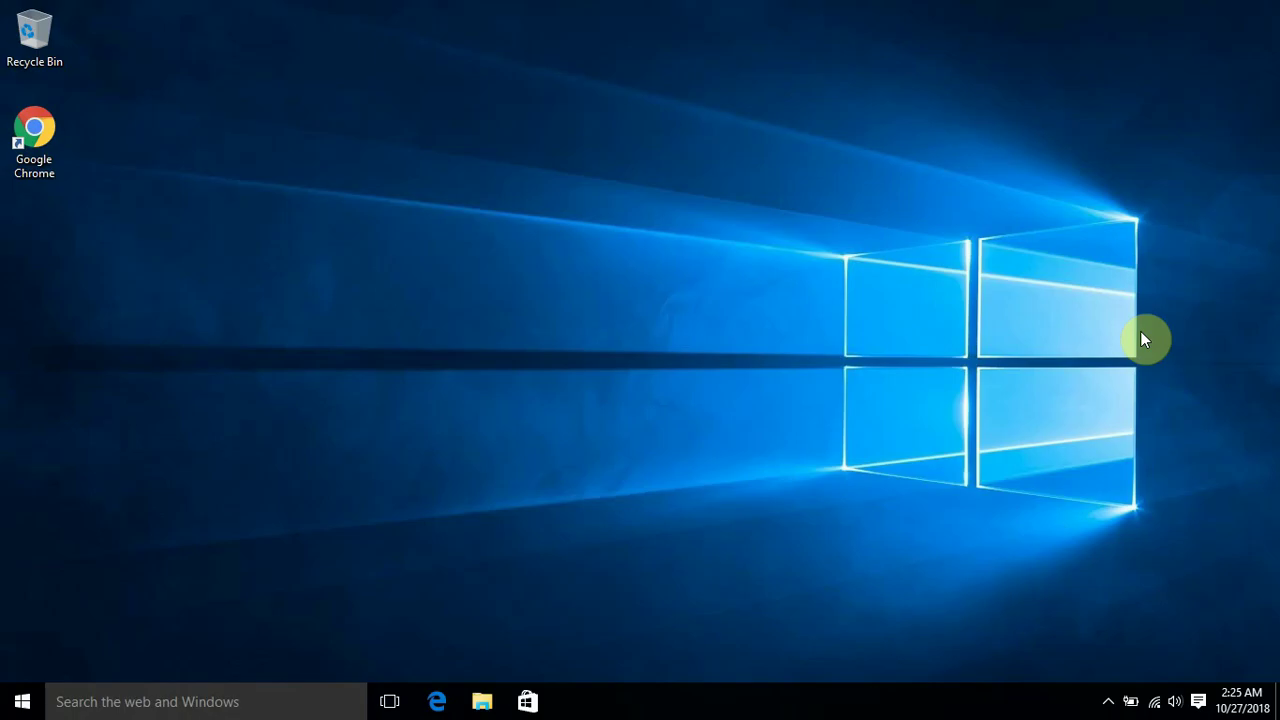
Launch Chrome and load easyaslinux.com in a new tab to reach the Windows 8/10 ad hoc network tutorial
key("XF86MonBrightnessUp")
double_click(27, 131)
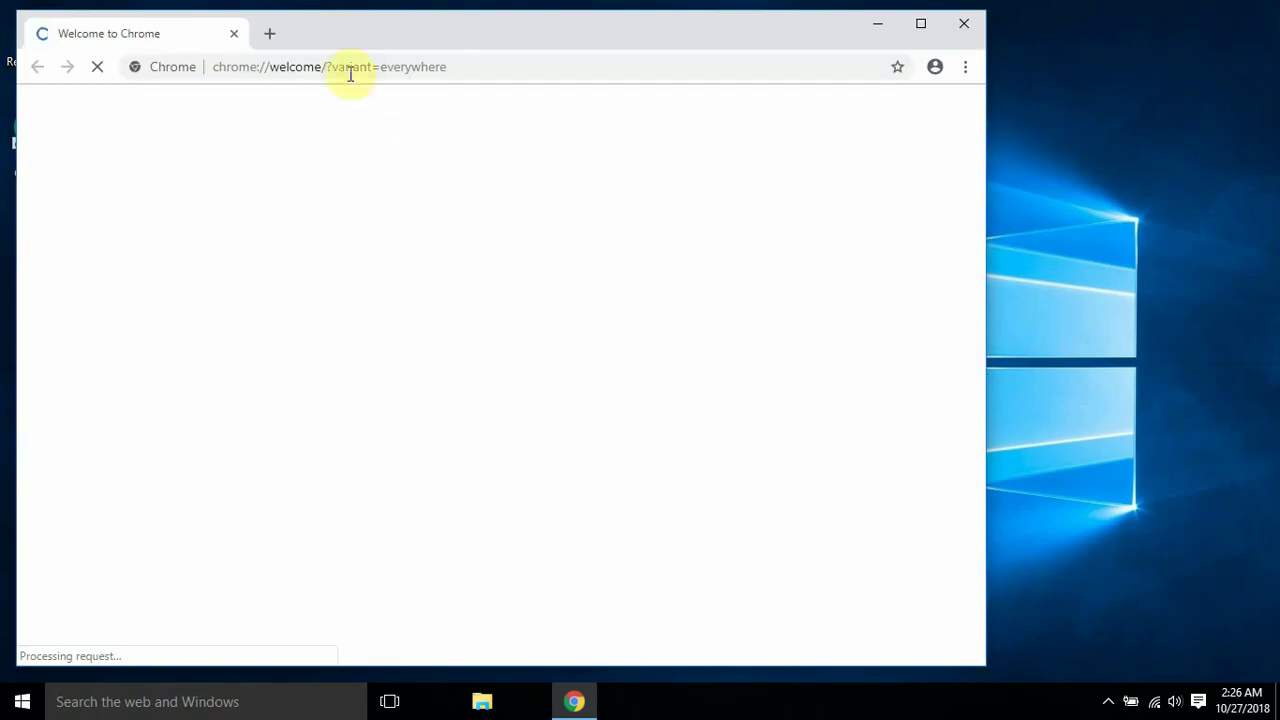
left_click(272, 36)
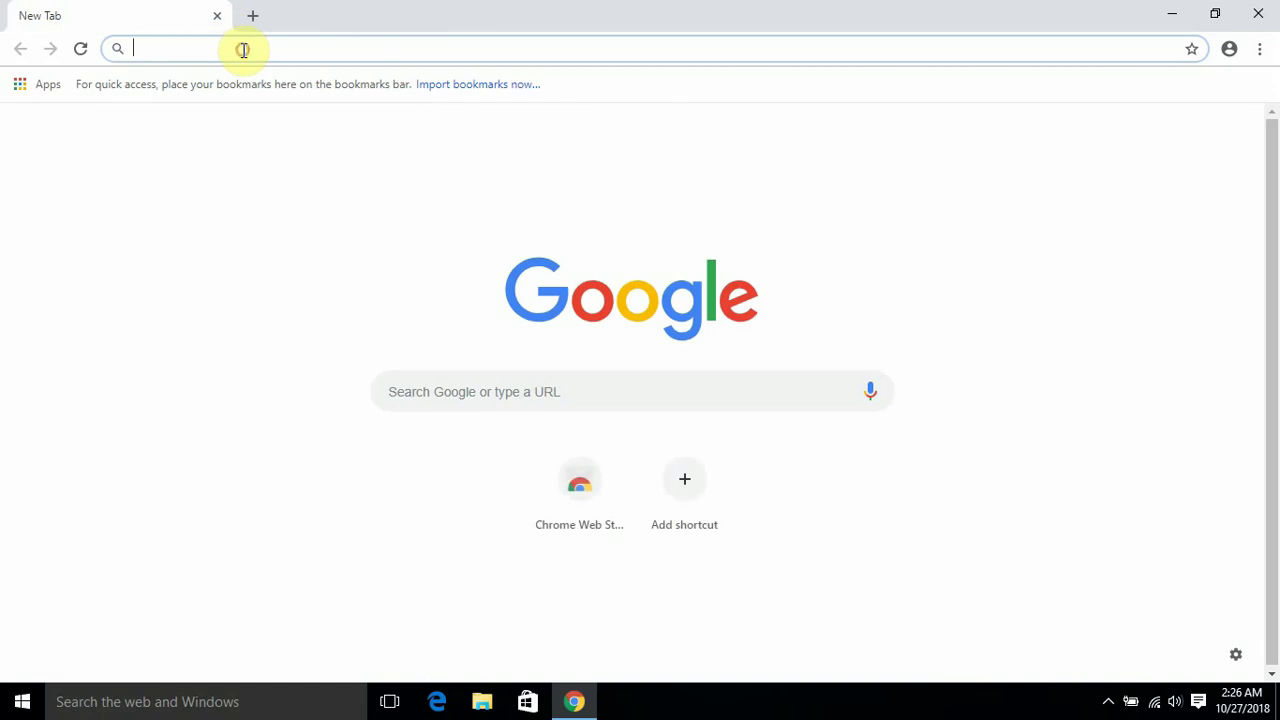
type("eas")
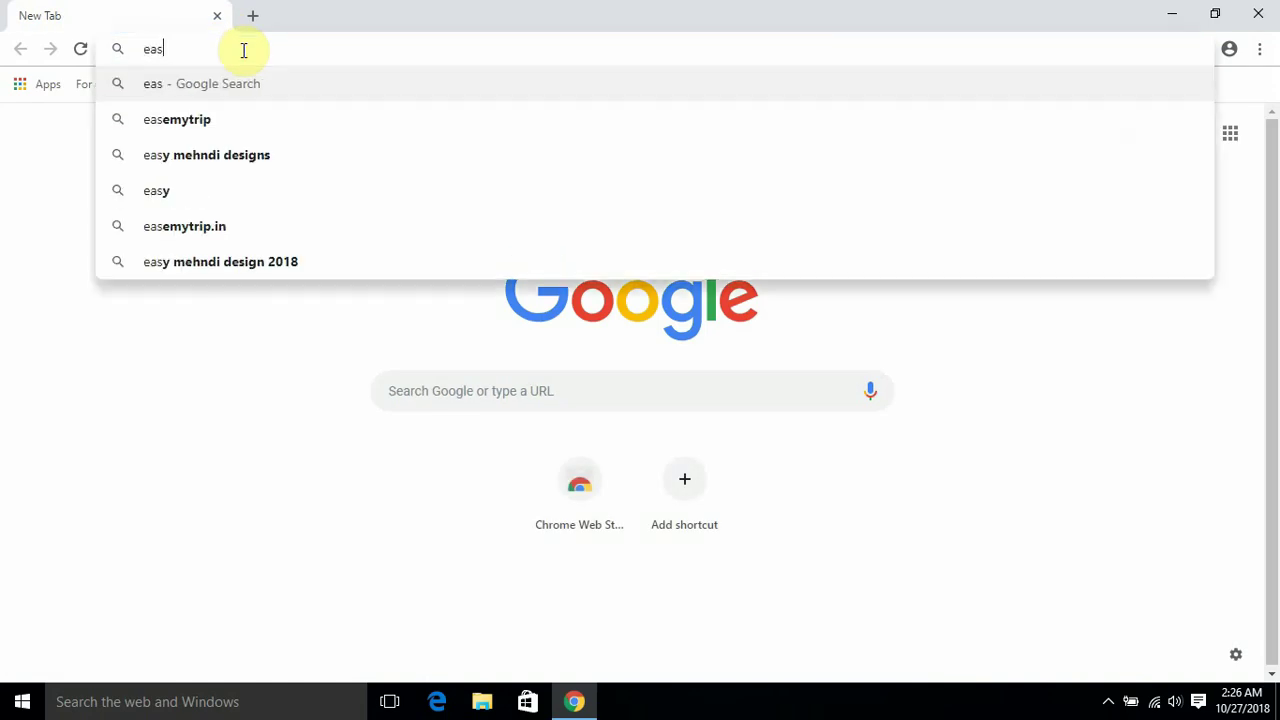
type("yaslinux")
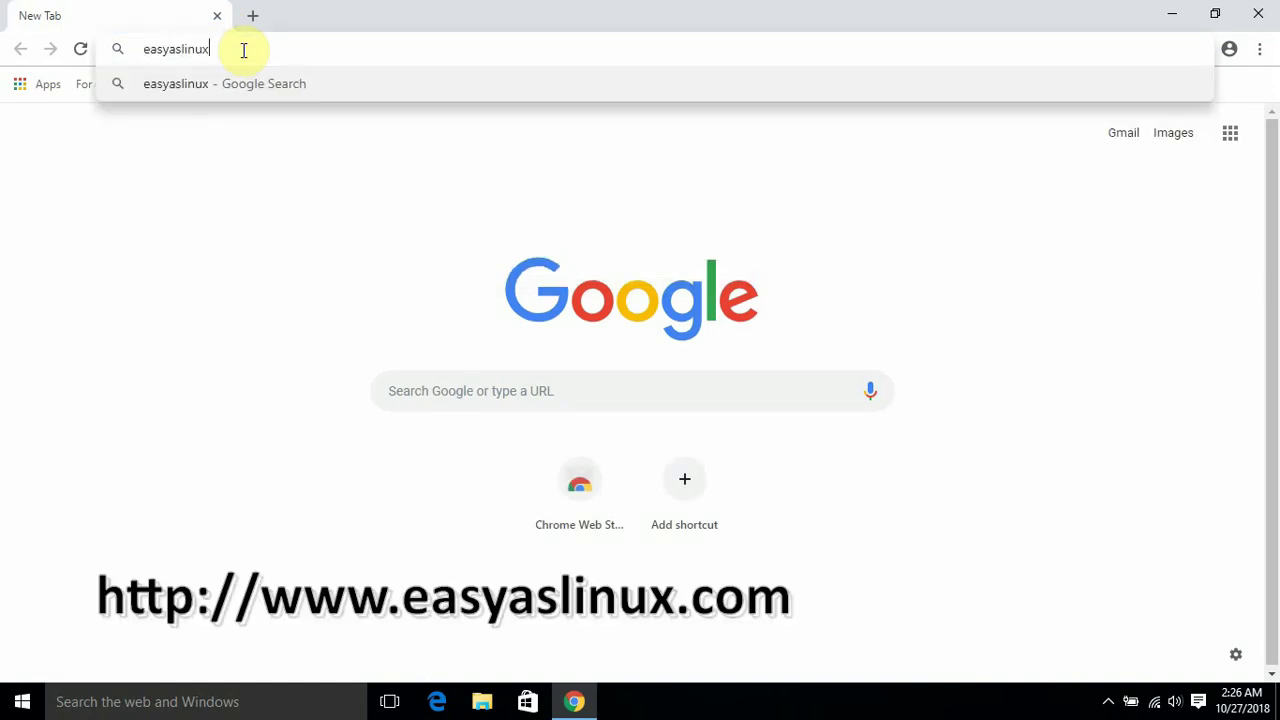
type(".com")
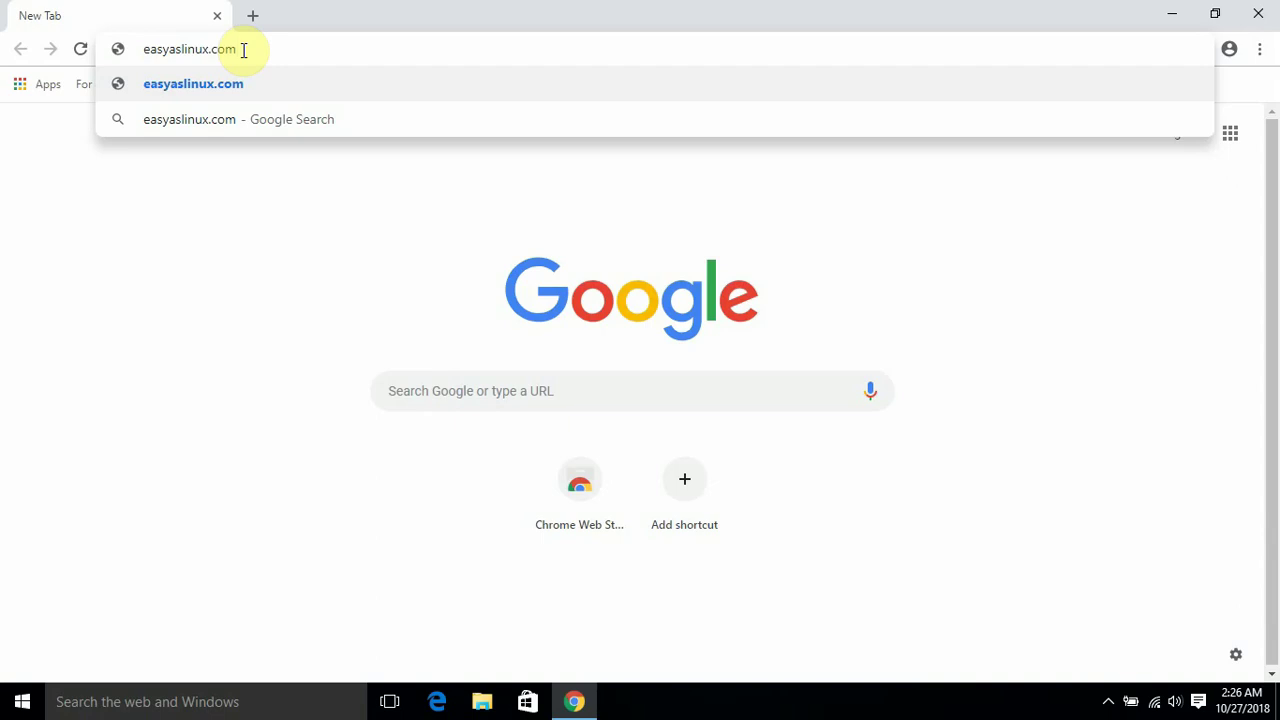
key("Return")
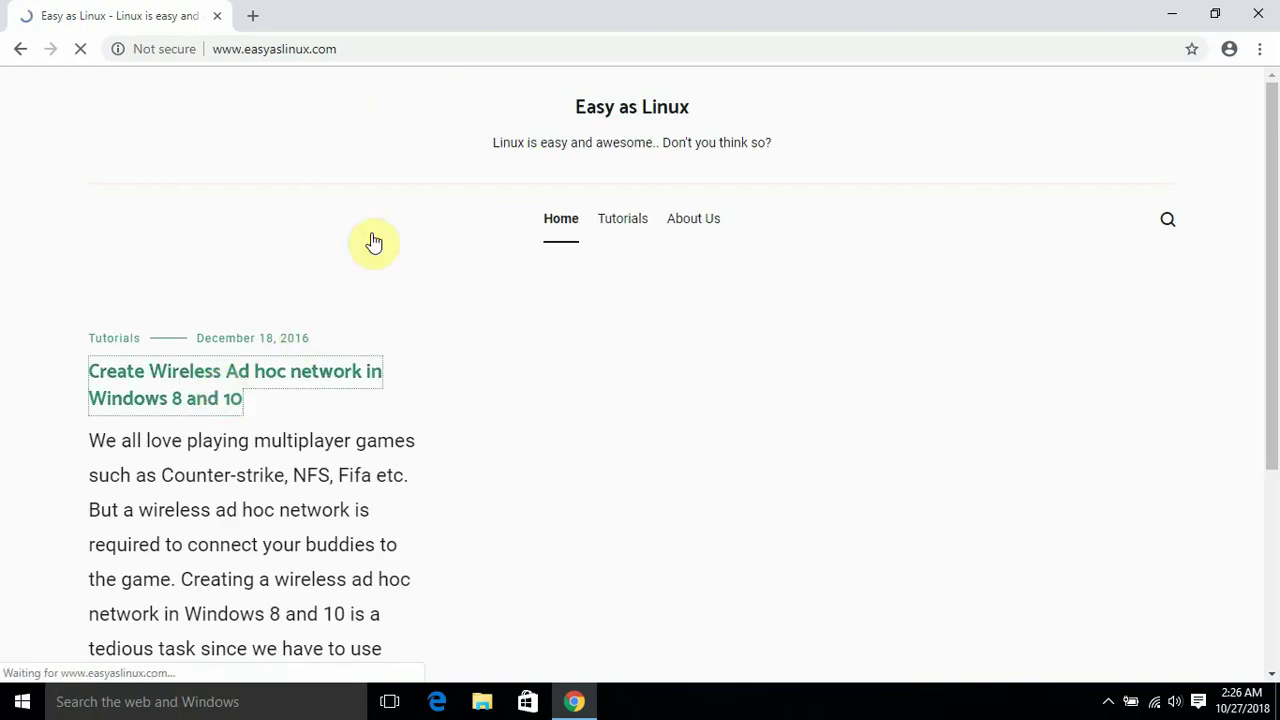
Scroll the tutorial down to its download section and start downloading WinLAN.exe
left_click(626, 45)
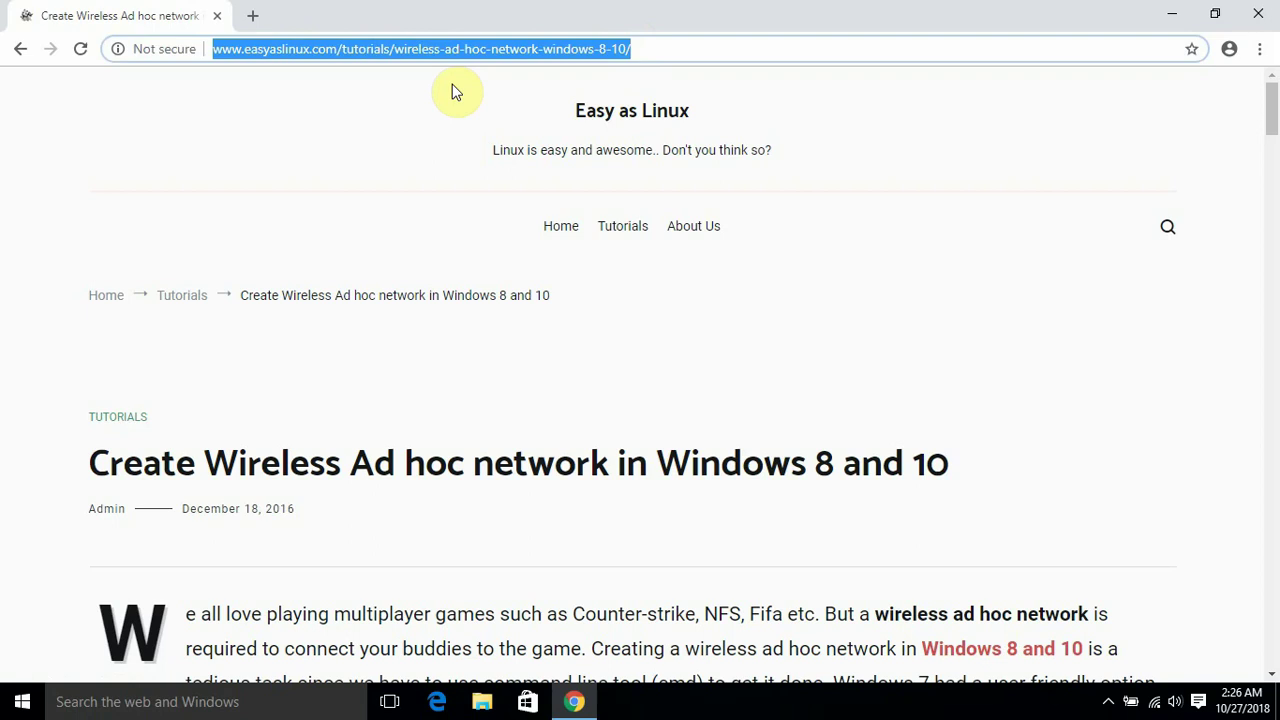
left_click_drag(1274, 122, 1276, 178)
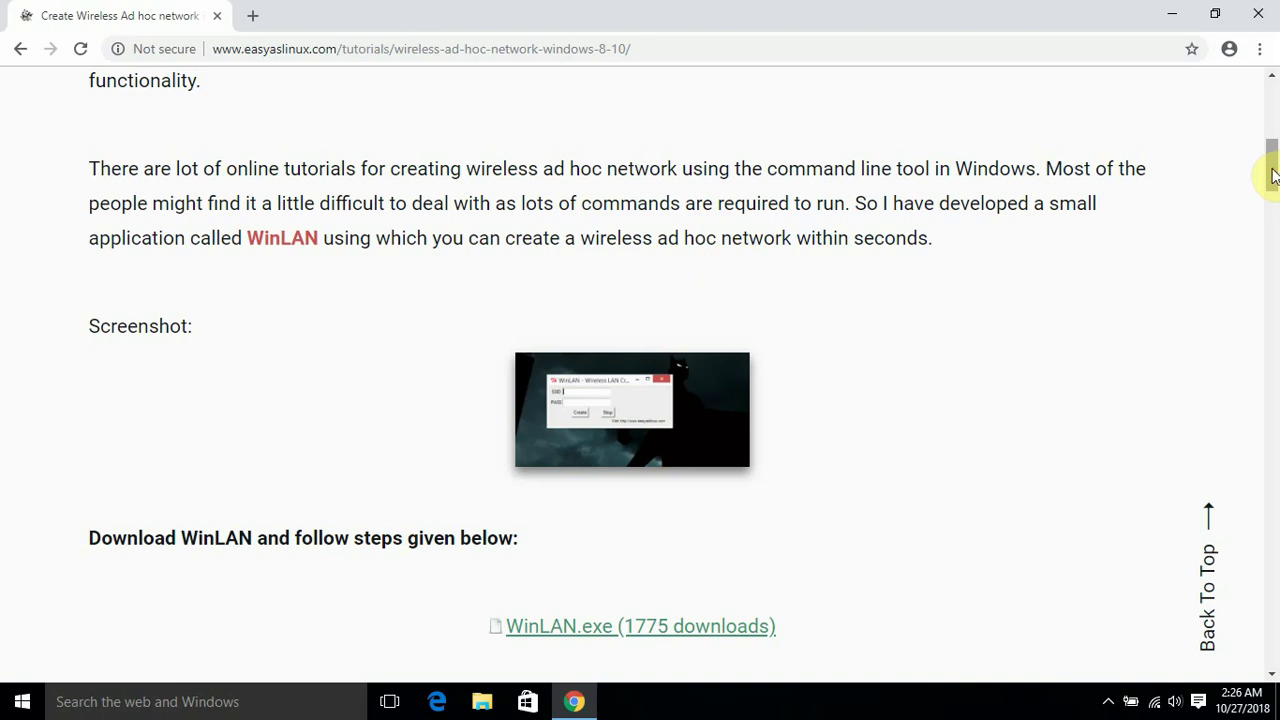
mouse_move(1276, 180)
left_mouse_down()
mouse_move(1276, 234)
mouse_move(1271, 183)
left_mouse_up()
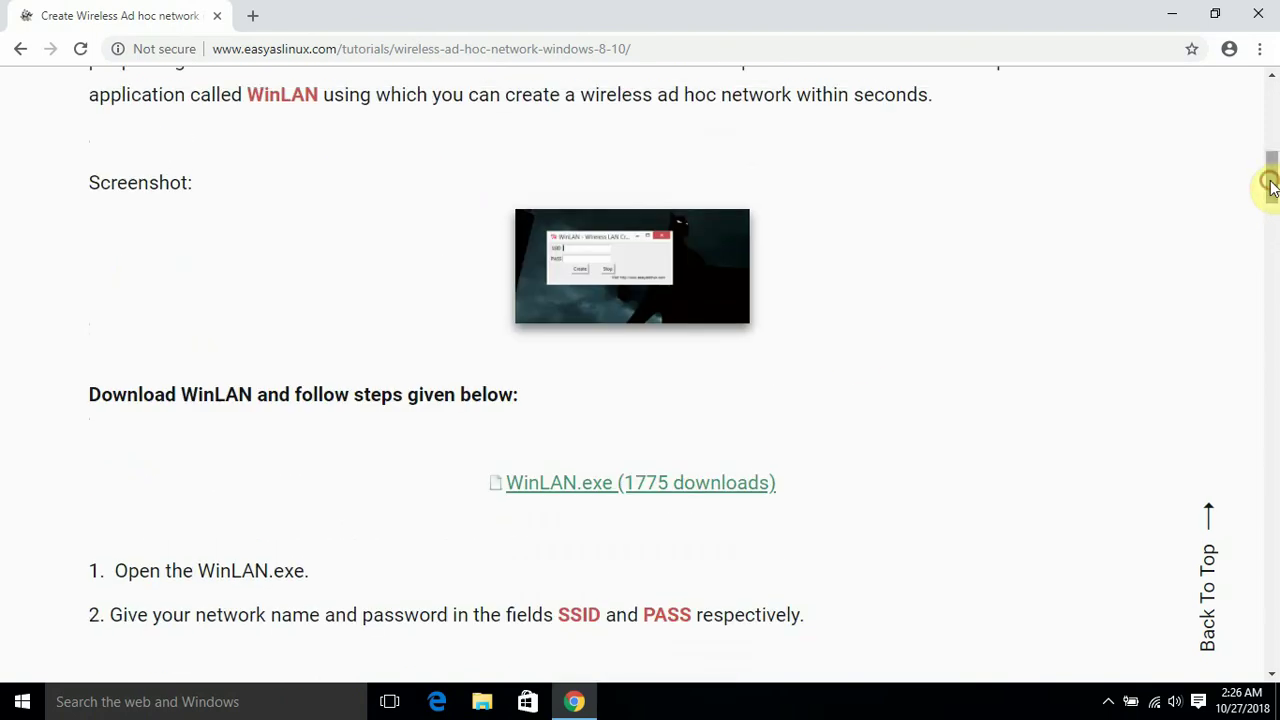
left_click(568, 492)
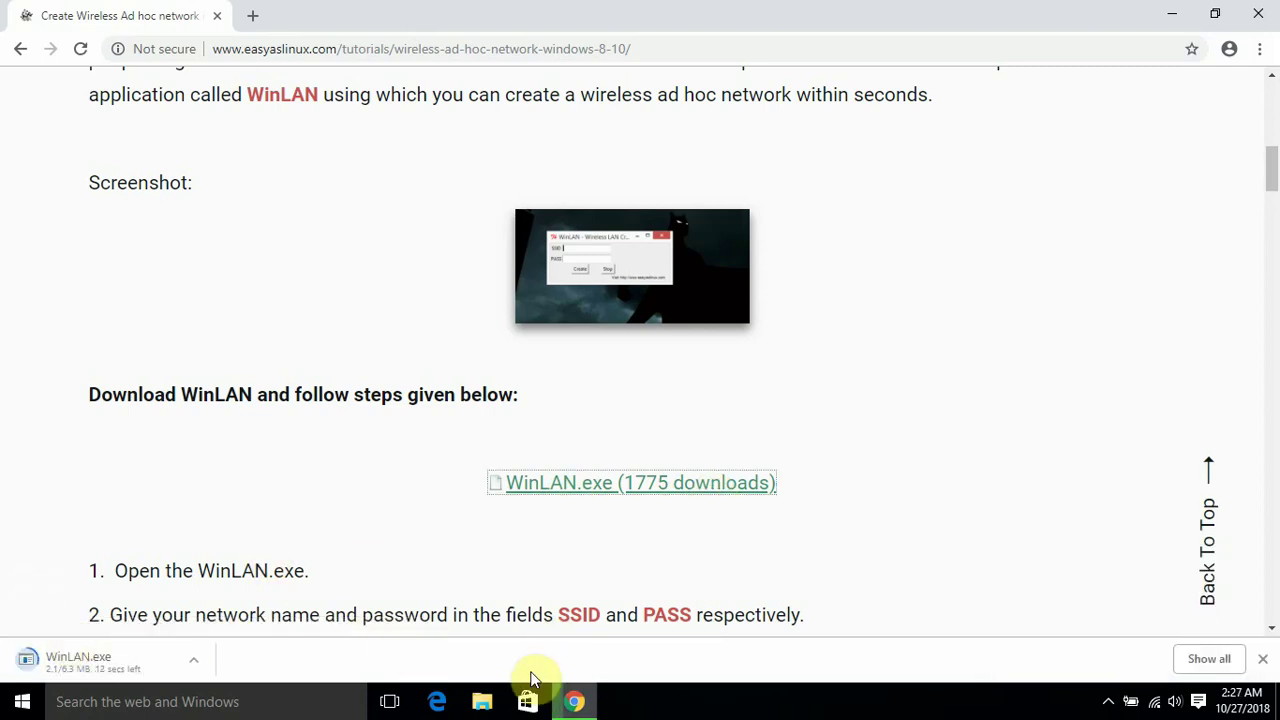
Find Control Panel by searching 'contr', view Network and Sharing Center, then minimize it
left_click(14, 708)
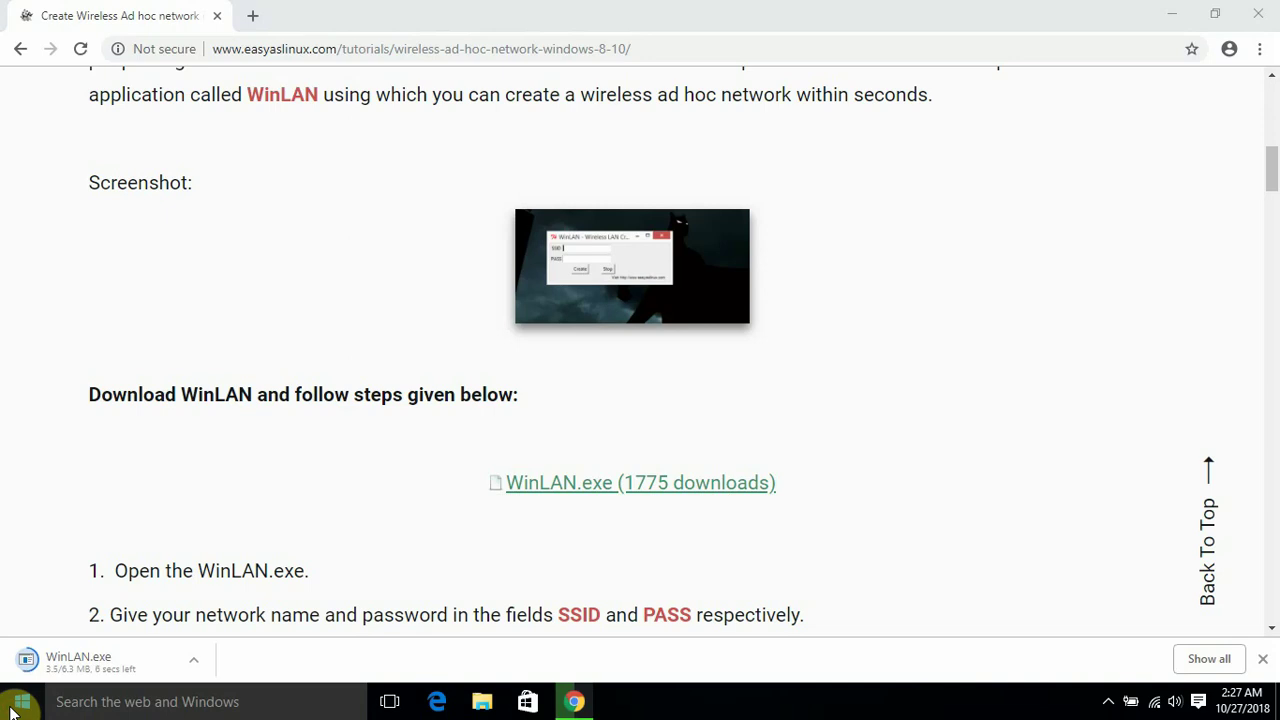
type("contr")
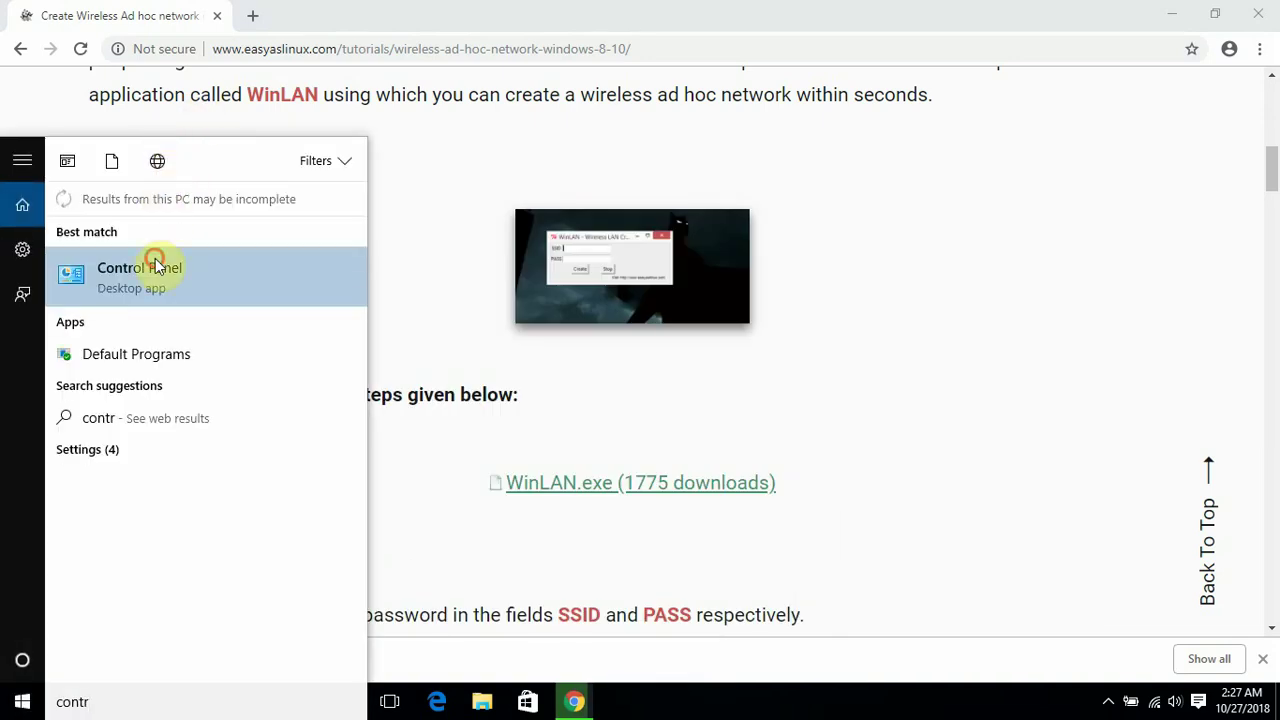
left_click(155, 266)
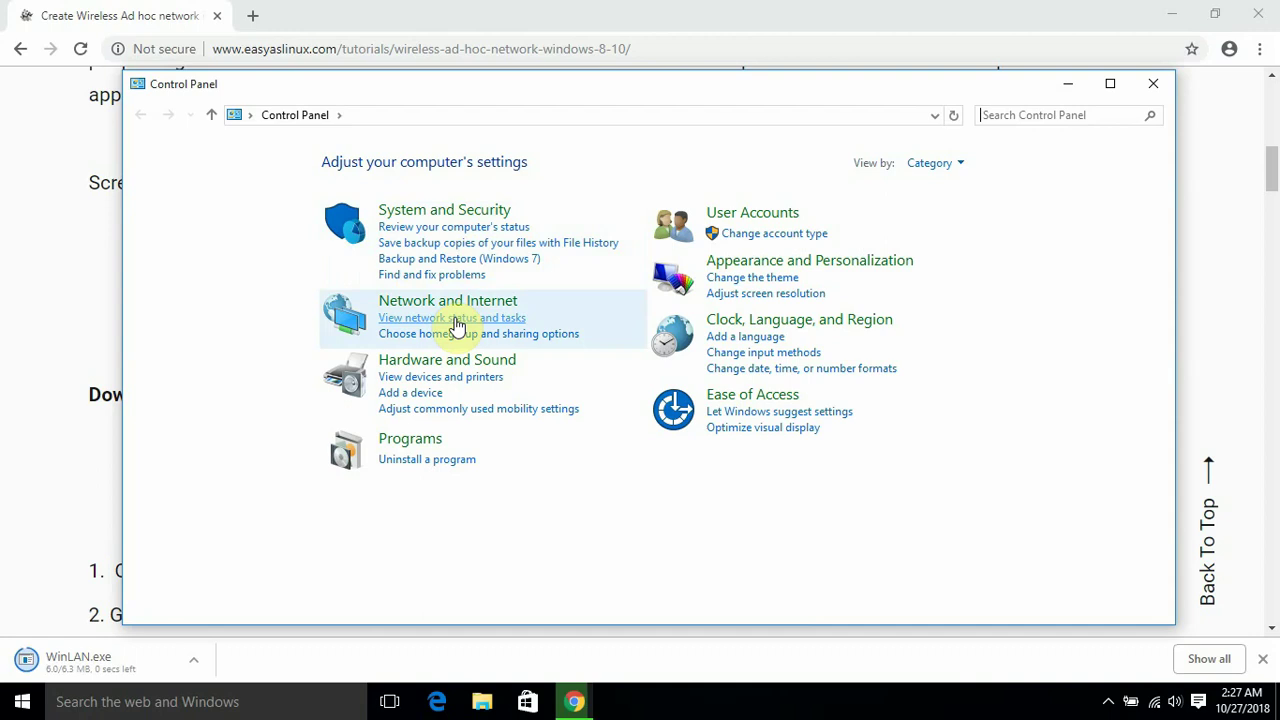
left_click(479, 301)
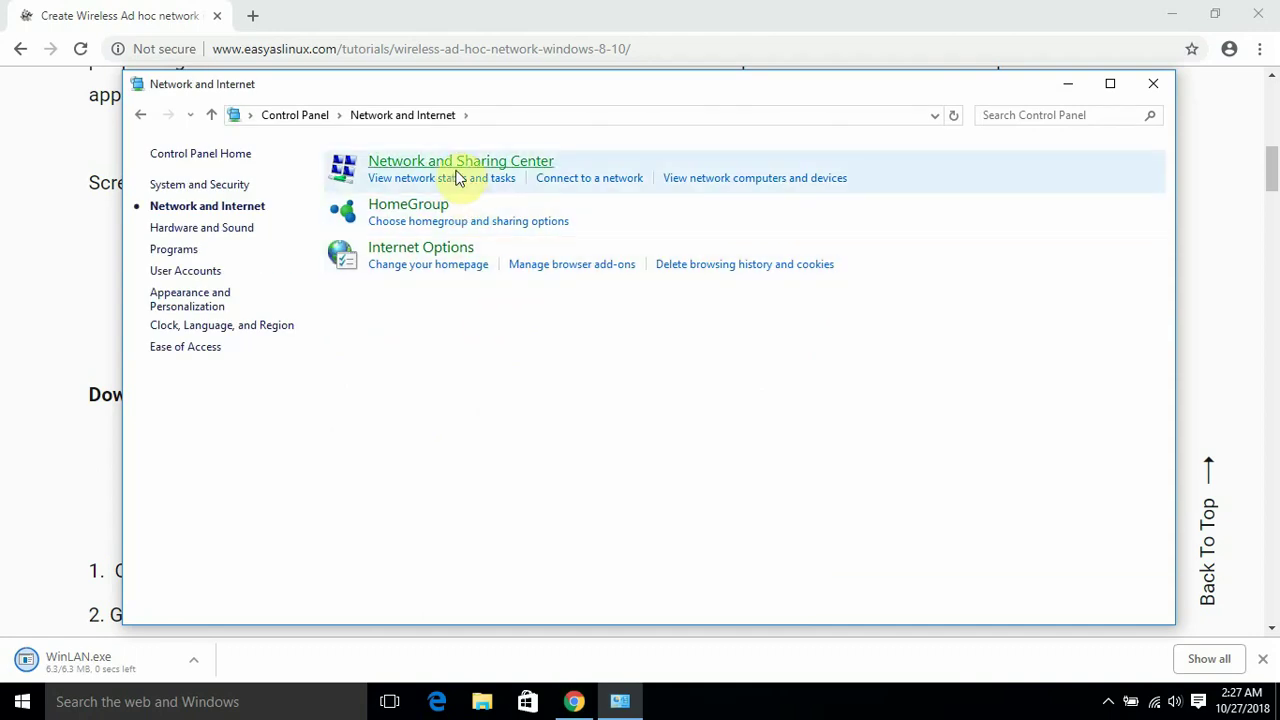
left_click(456, 165)
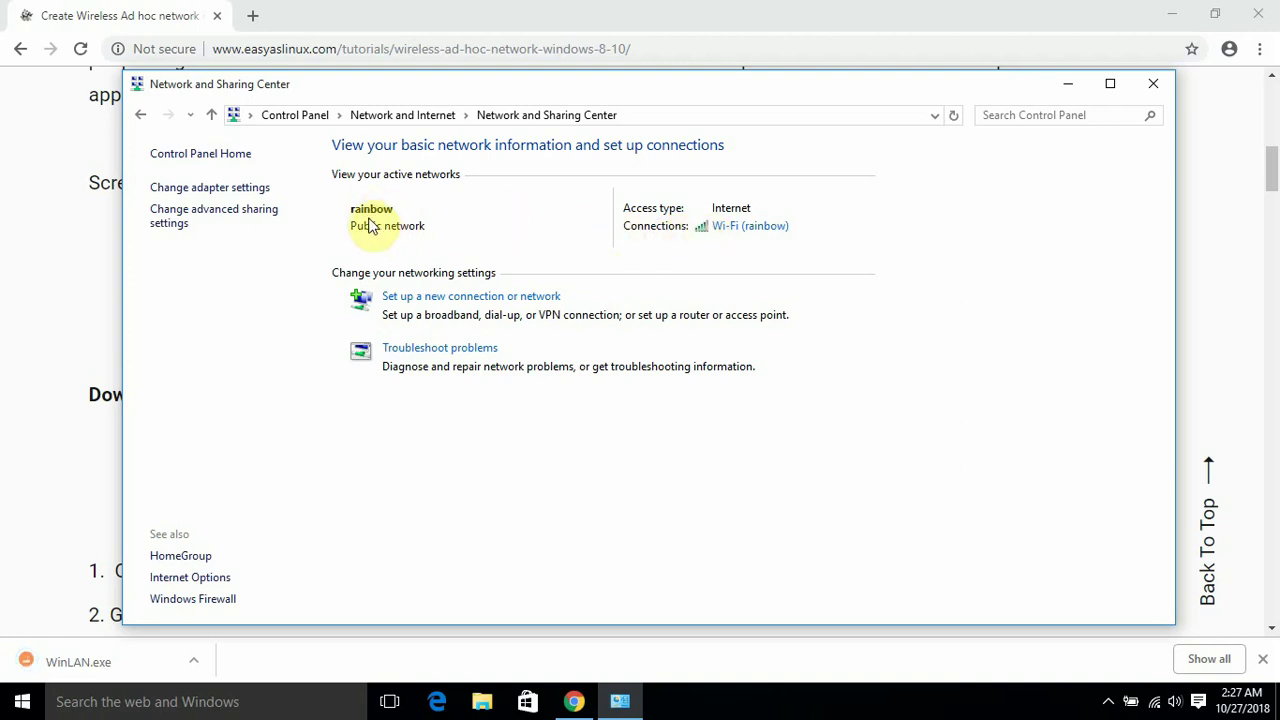
left_click(1068, 84)
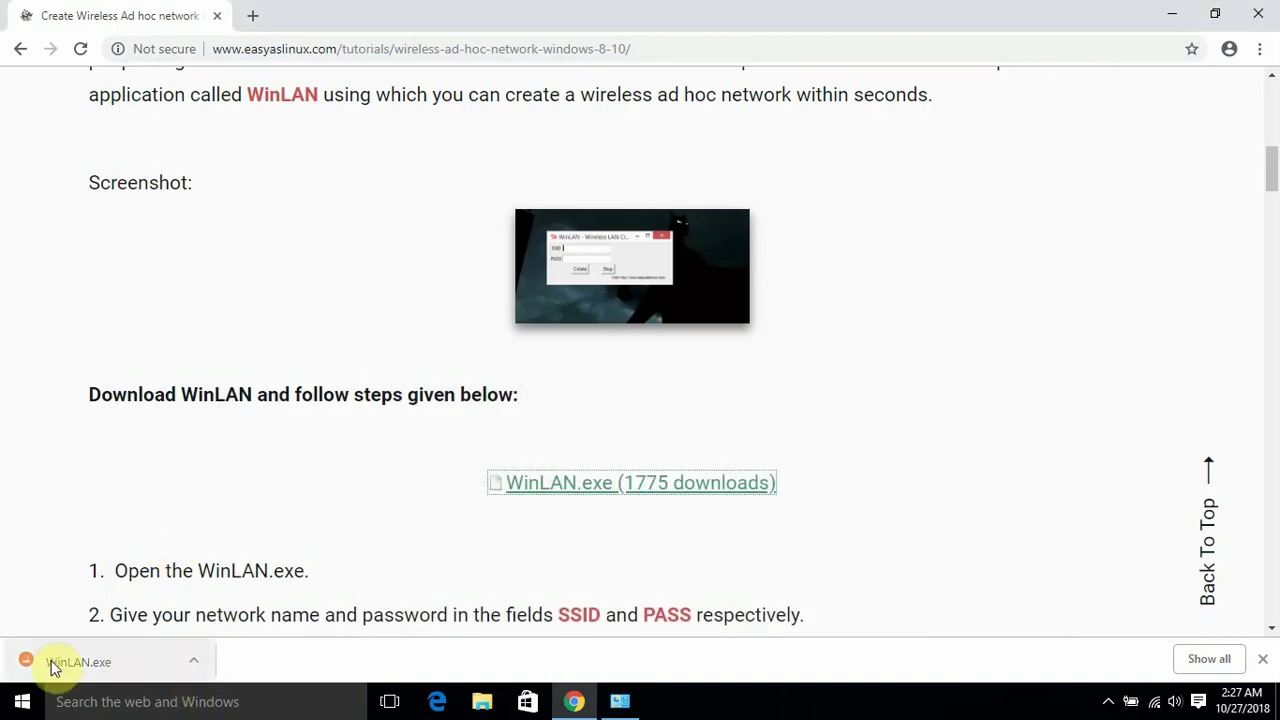
Show the downloaded WinLAN file in its folder and run it, accepting the security warning
left_click(196, 661)
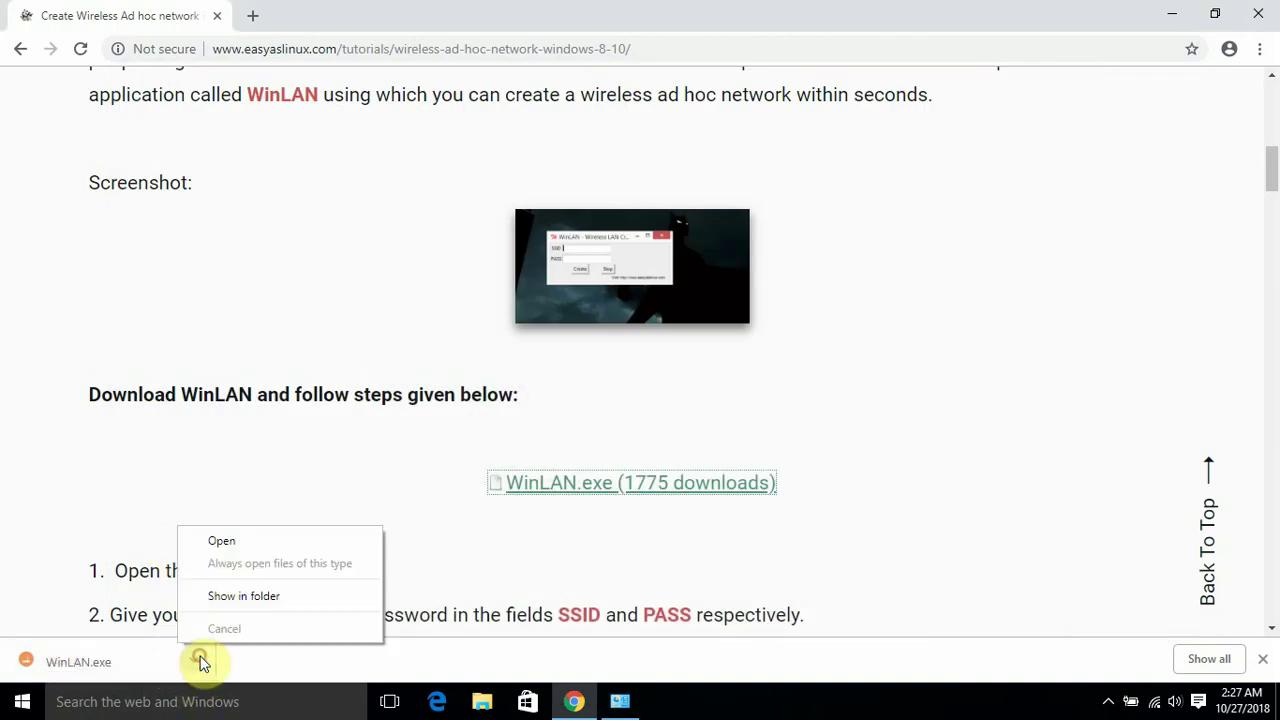
left_click(277, 600)
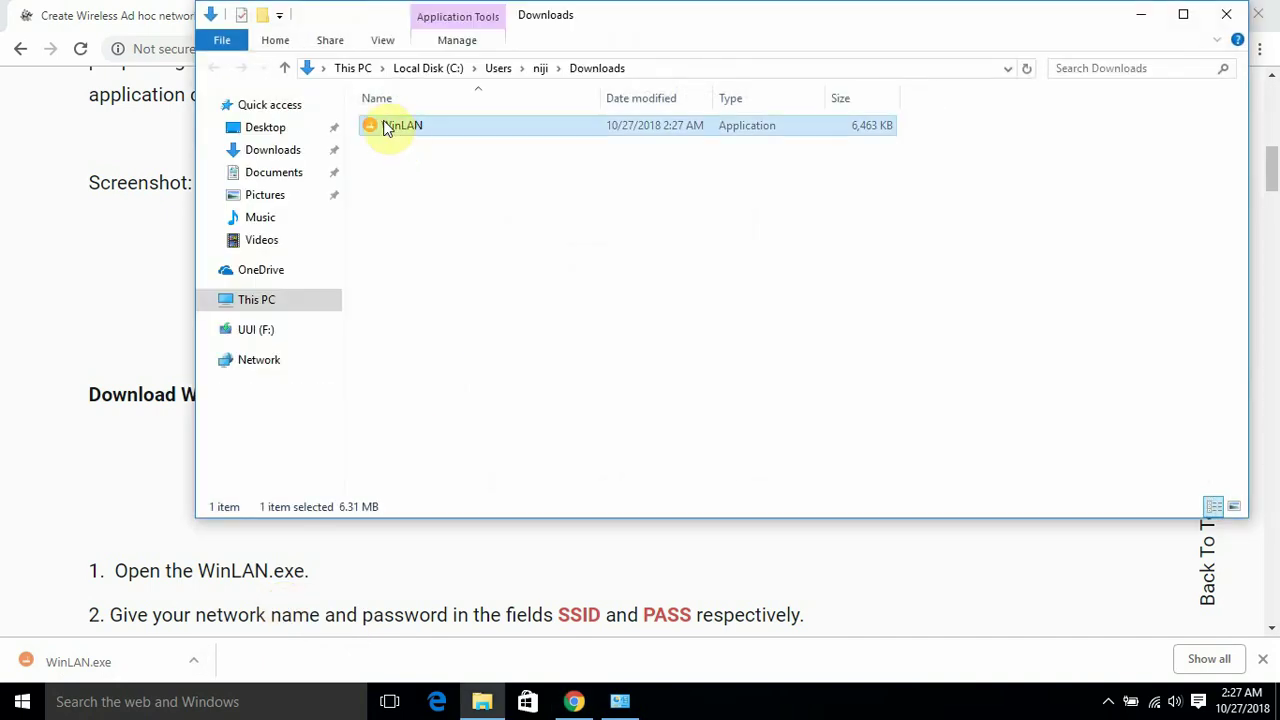
double_click(389, 127)
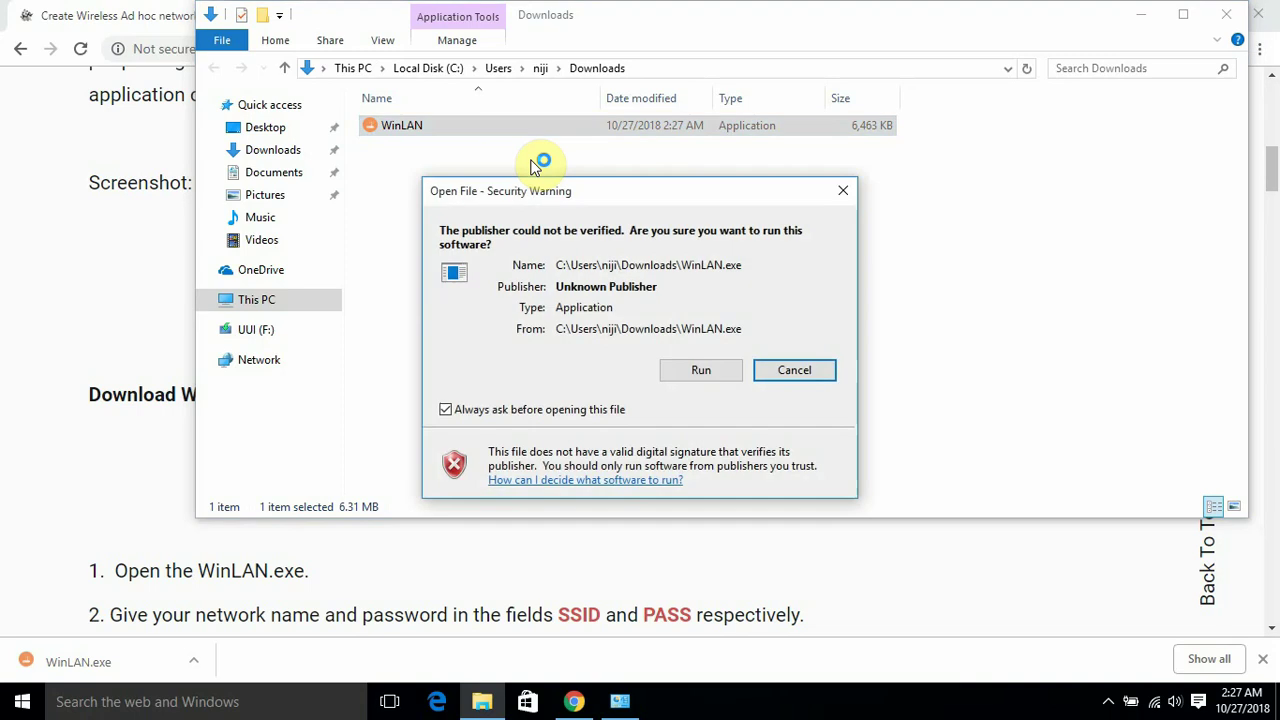
left_click(705, 368)
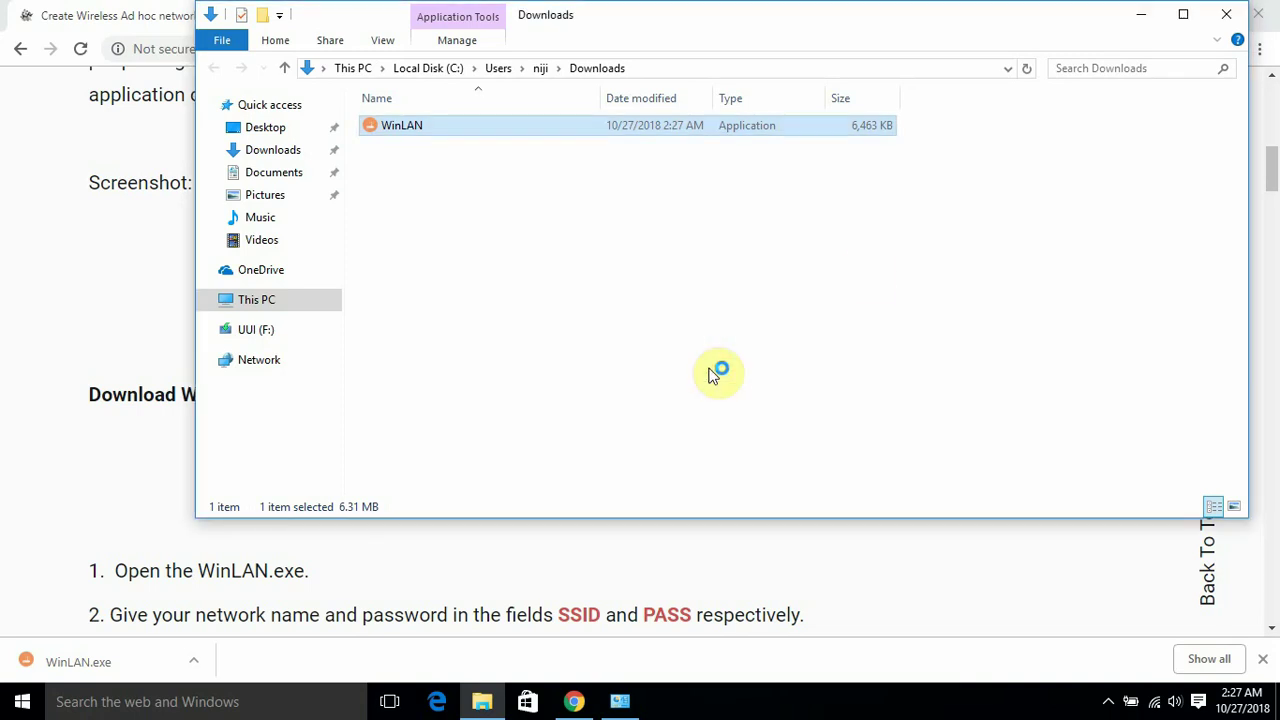
Minimize File Explorer and Chrome, then restore the Downloads folder window
left_click(1155, 16)
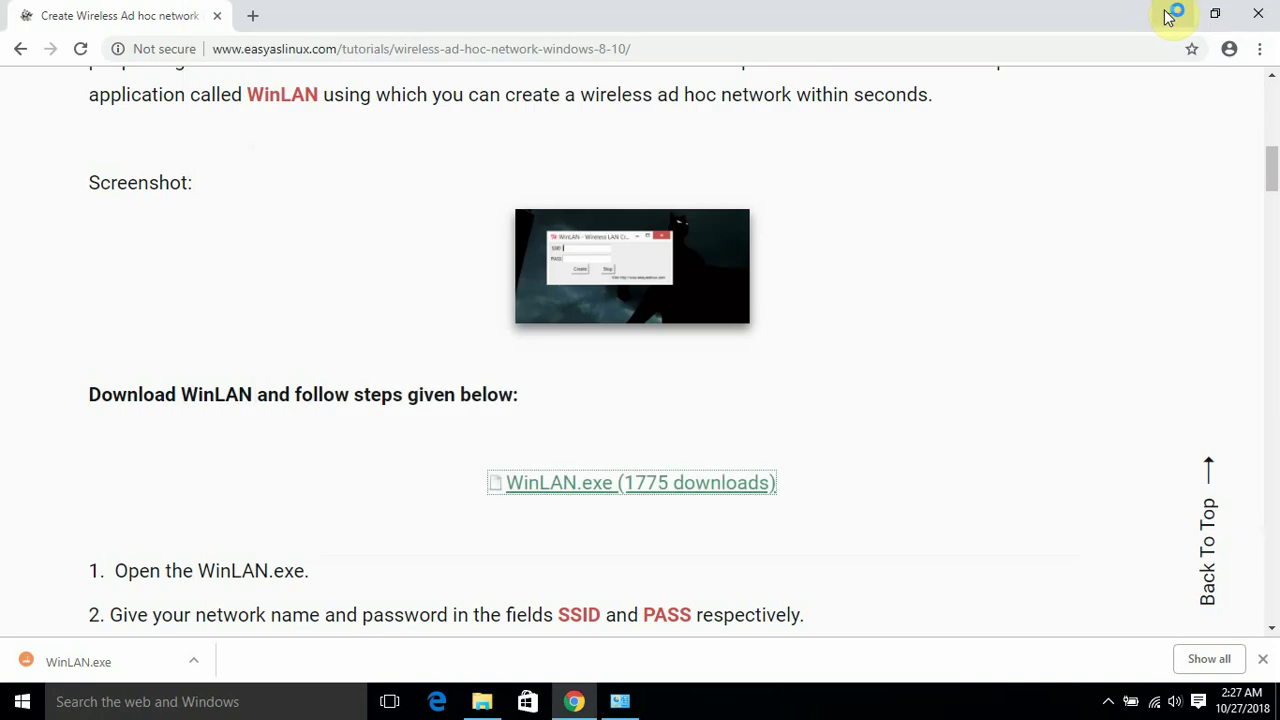
left_click(1175, 18)
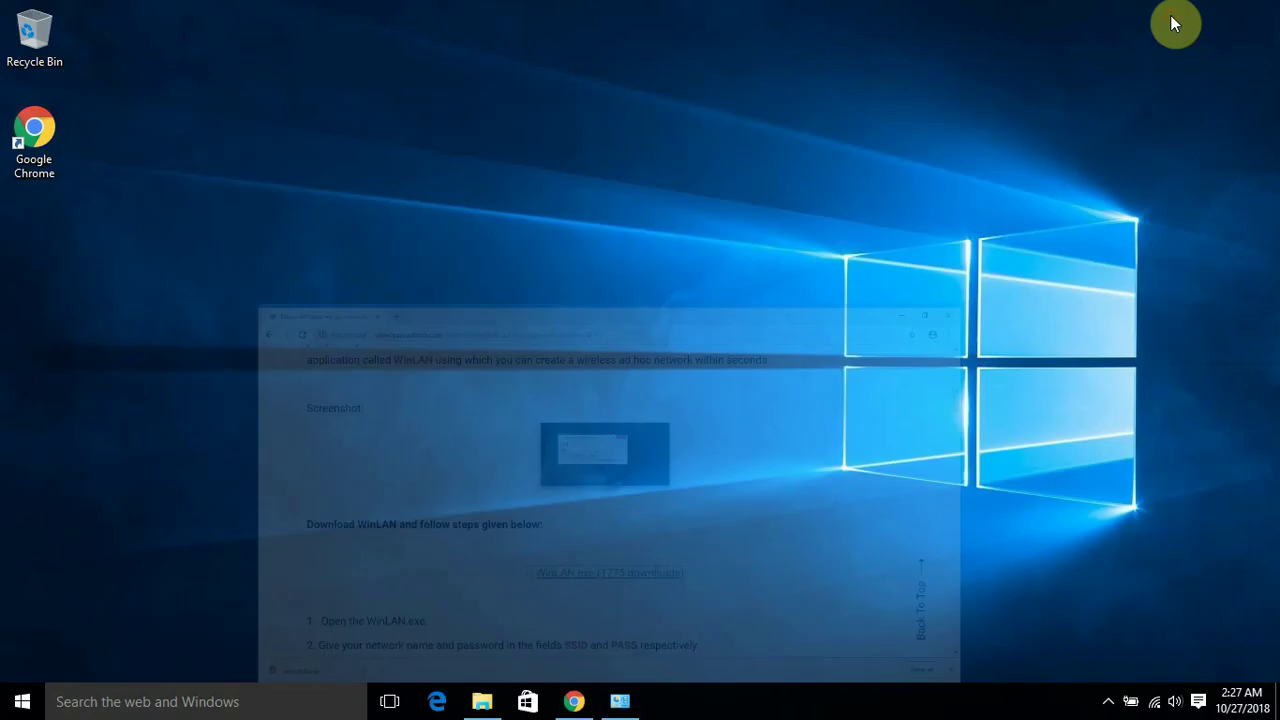
left_click(483, 702)
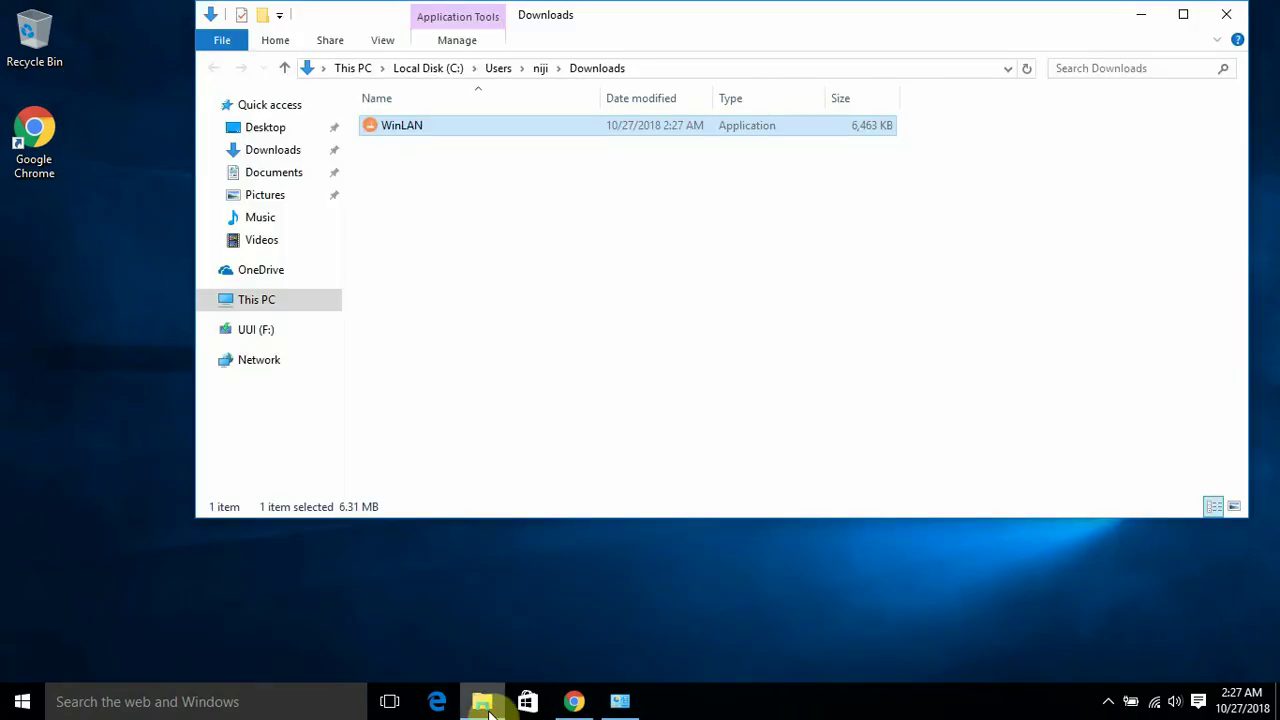
Launch WinLAN.exe from Downloads and move its window onto the open desktop
double_click(398, 124)
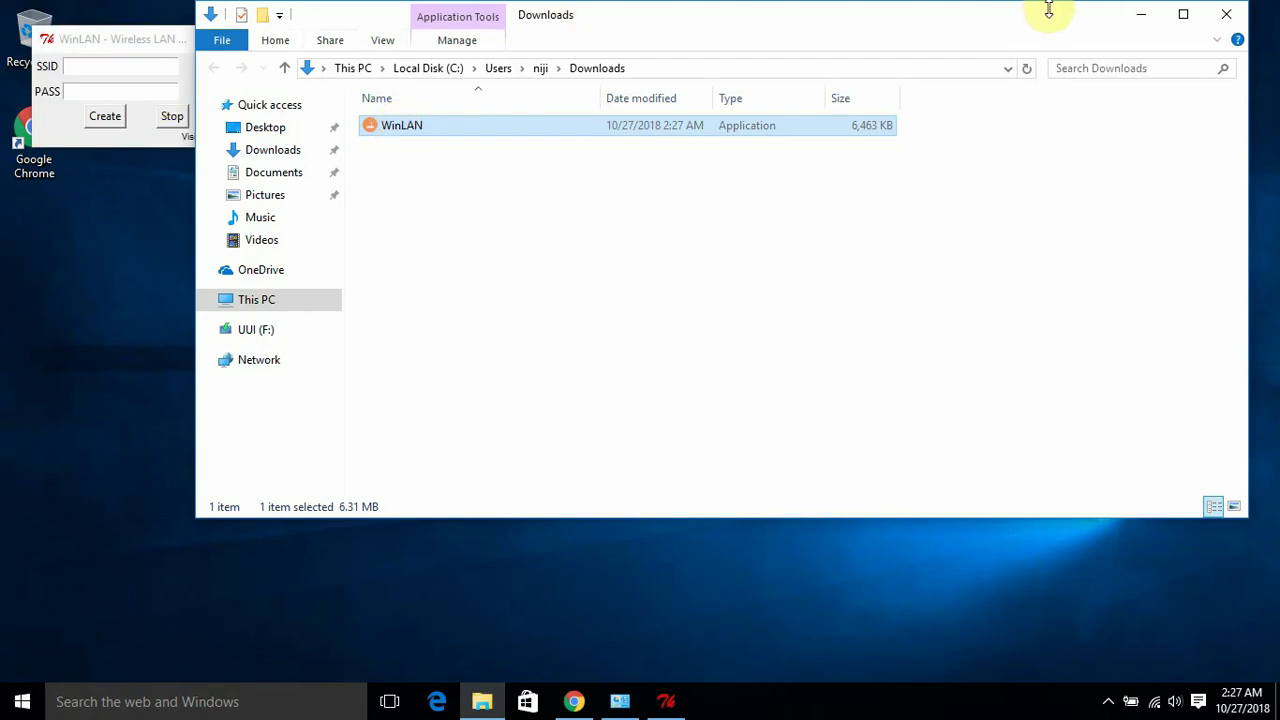
left_click(1139, 20)
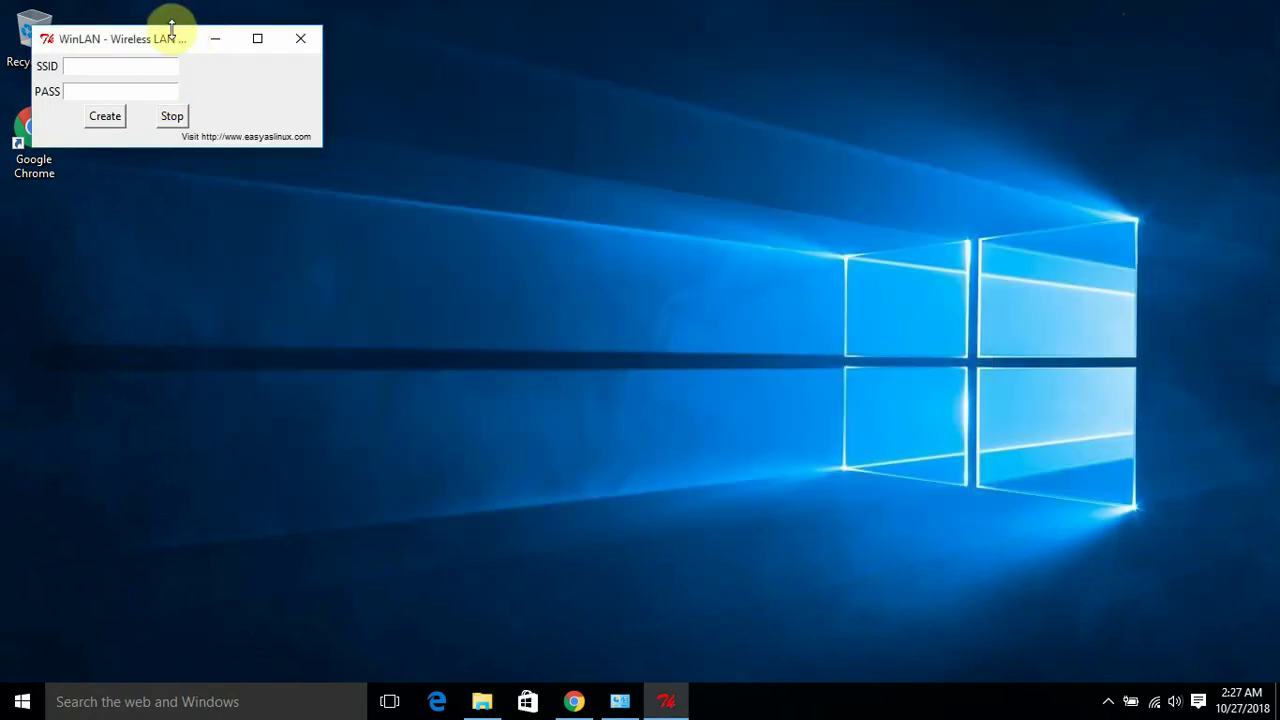
left_click_drag(162, 38, 337, 146)
Enter SSID 'easyaslinux' and a password, create the network, and dismiss the success message
left_click(294, 167)
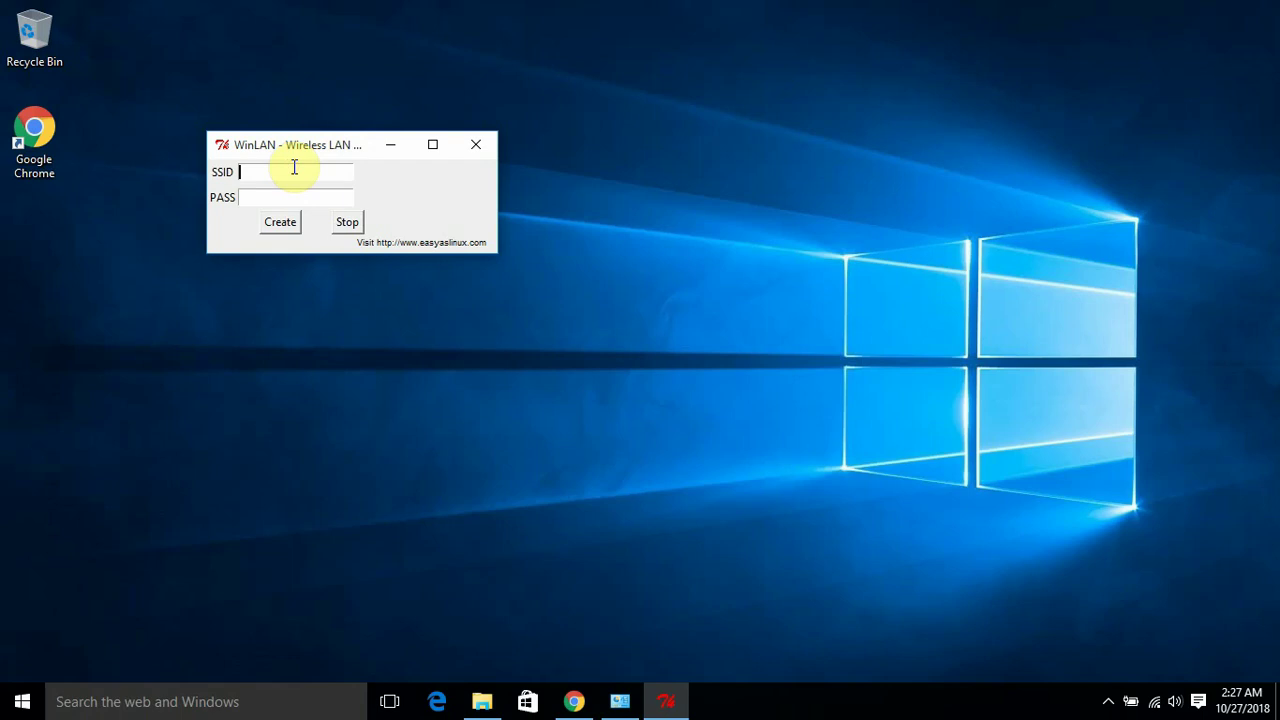
type("easyaslinux")
left_click(334, 200)
type("123456")
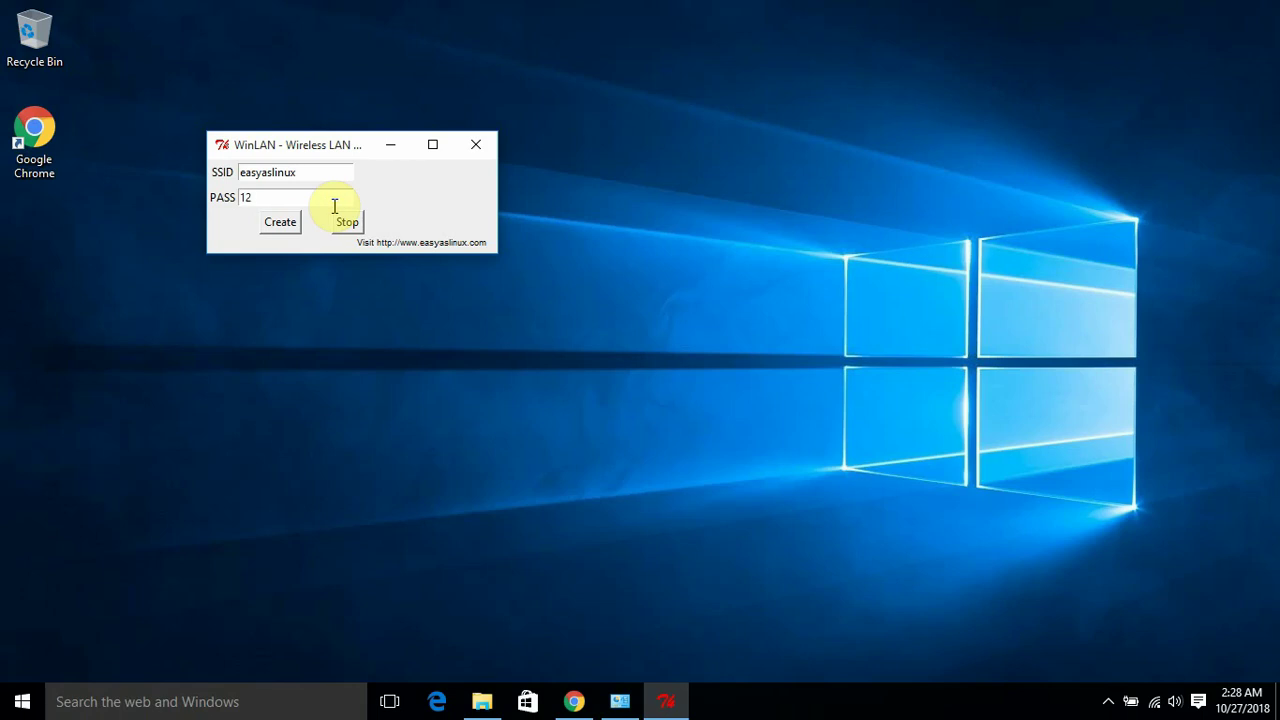
type("789")
left_click(280, 222)
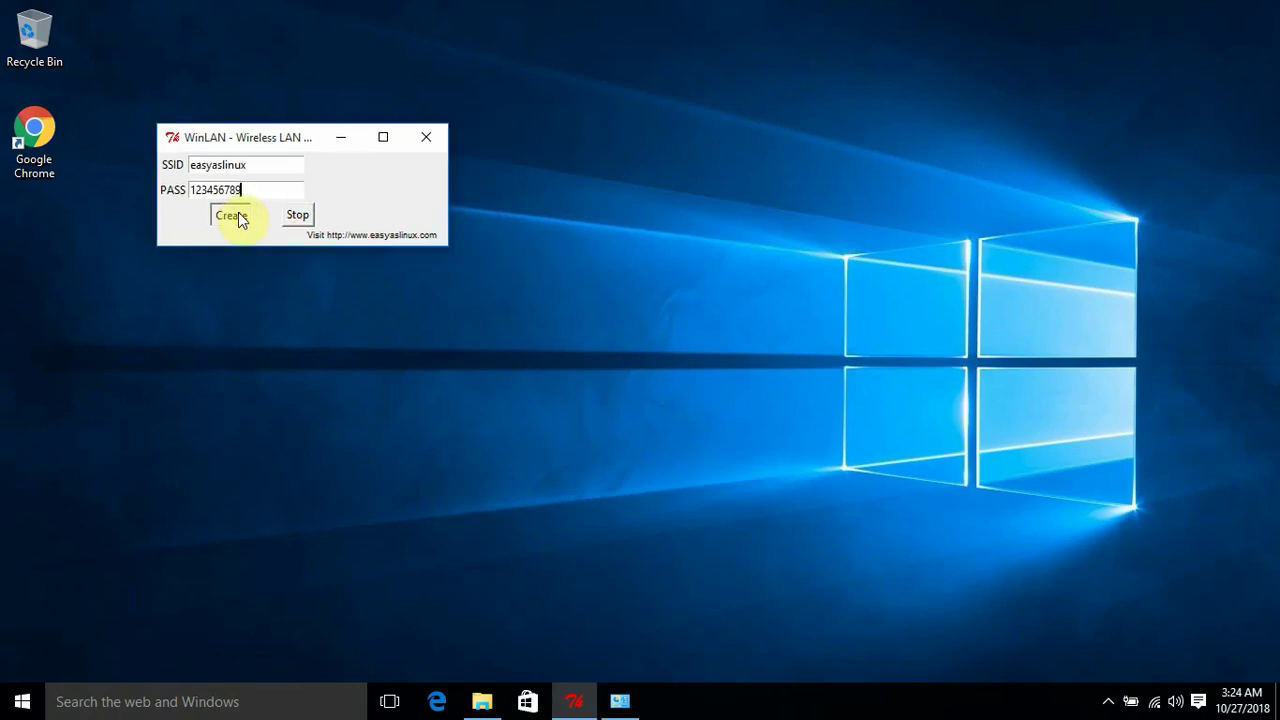
left_click(238, 216)
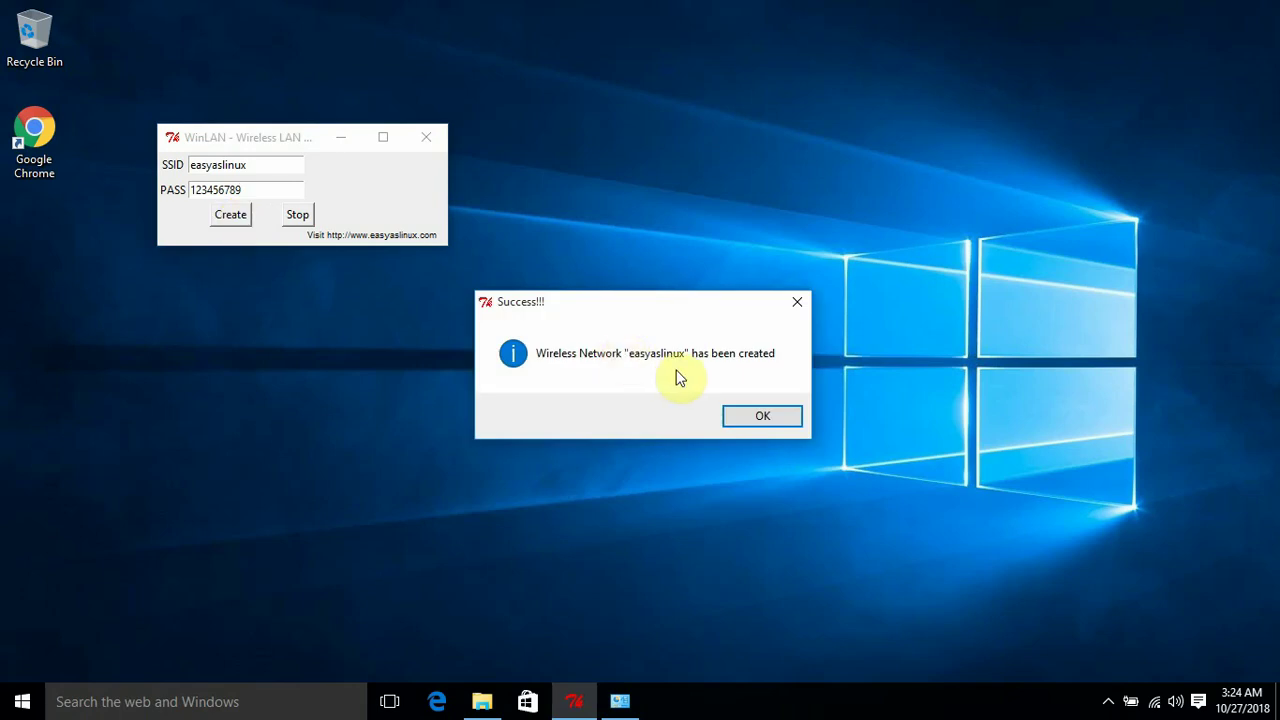
left_click(741, 407)
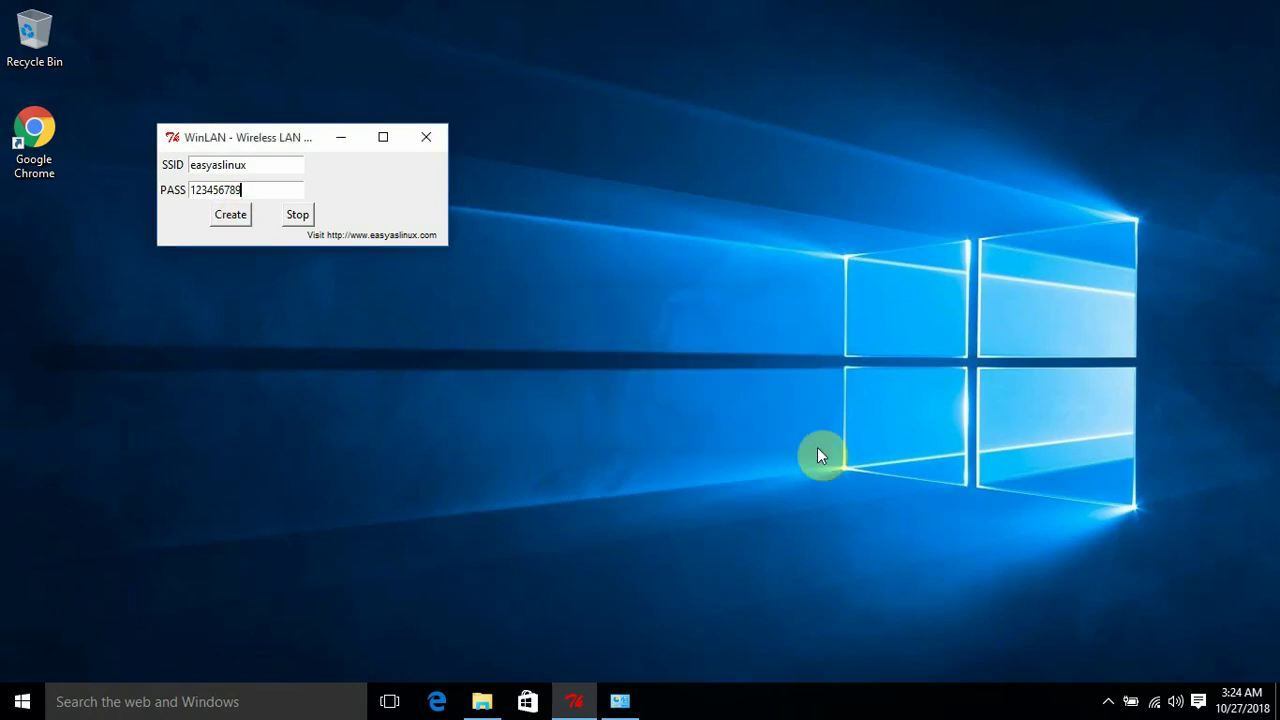
Open Network and Sharing Center and arrange it beside the WinLAN window
left_click(620, 701)
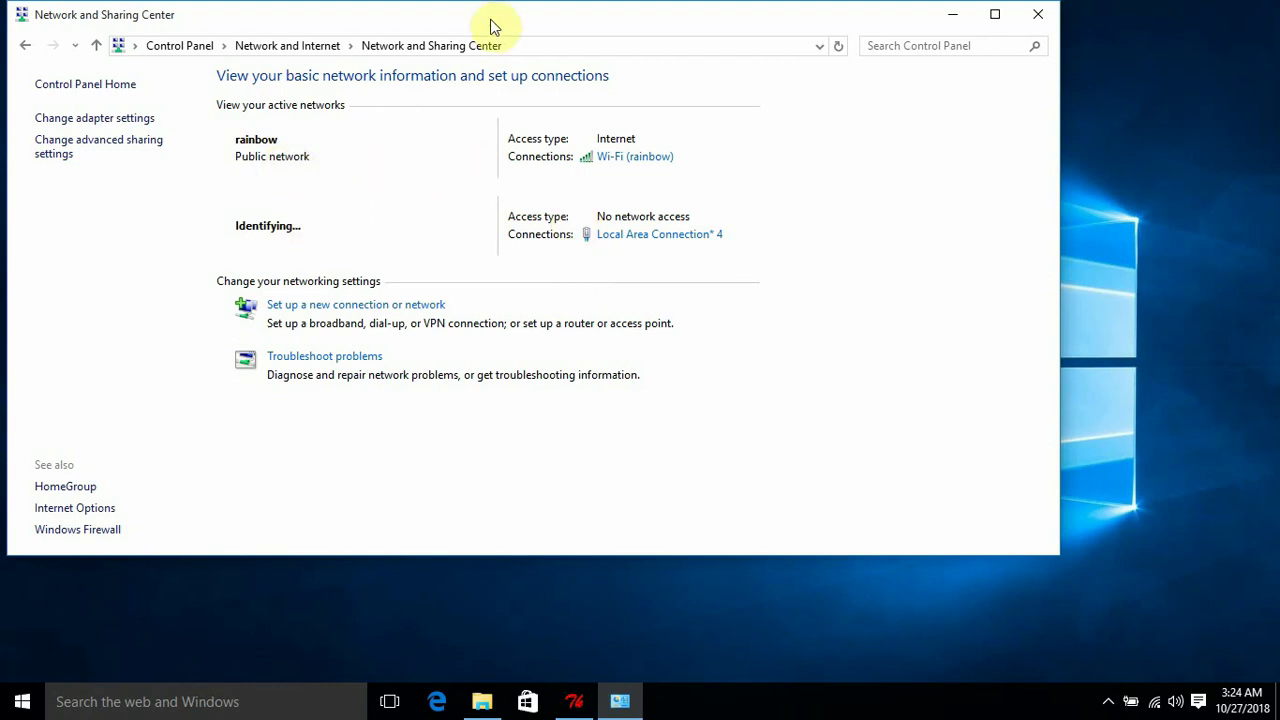
left_click_drag(491, 19, 774, 83)
left_click(250, 143)
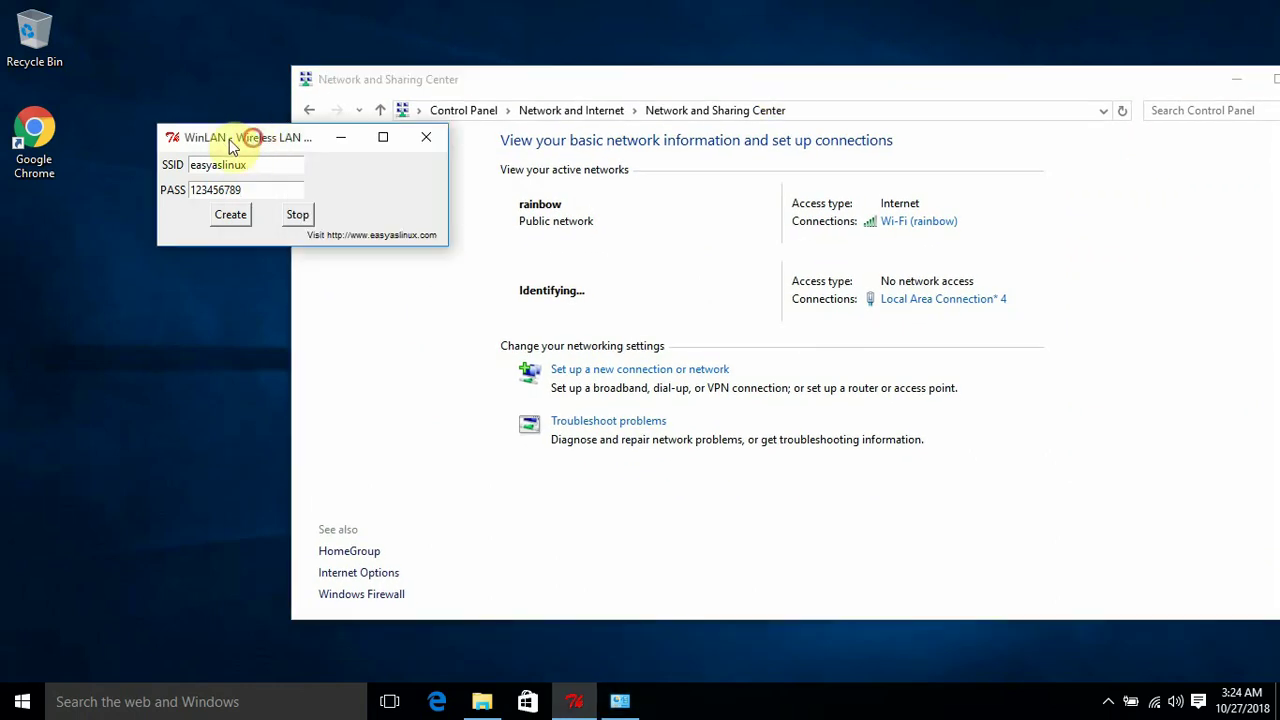
left_click_drag(234, 143, 207, 148)
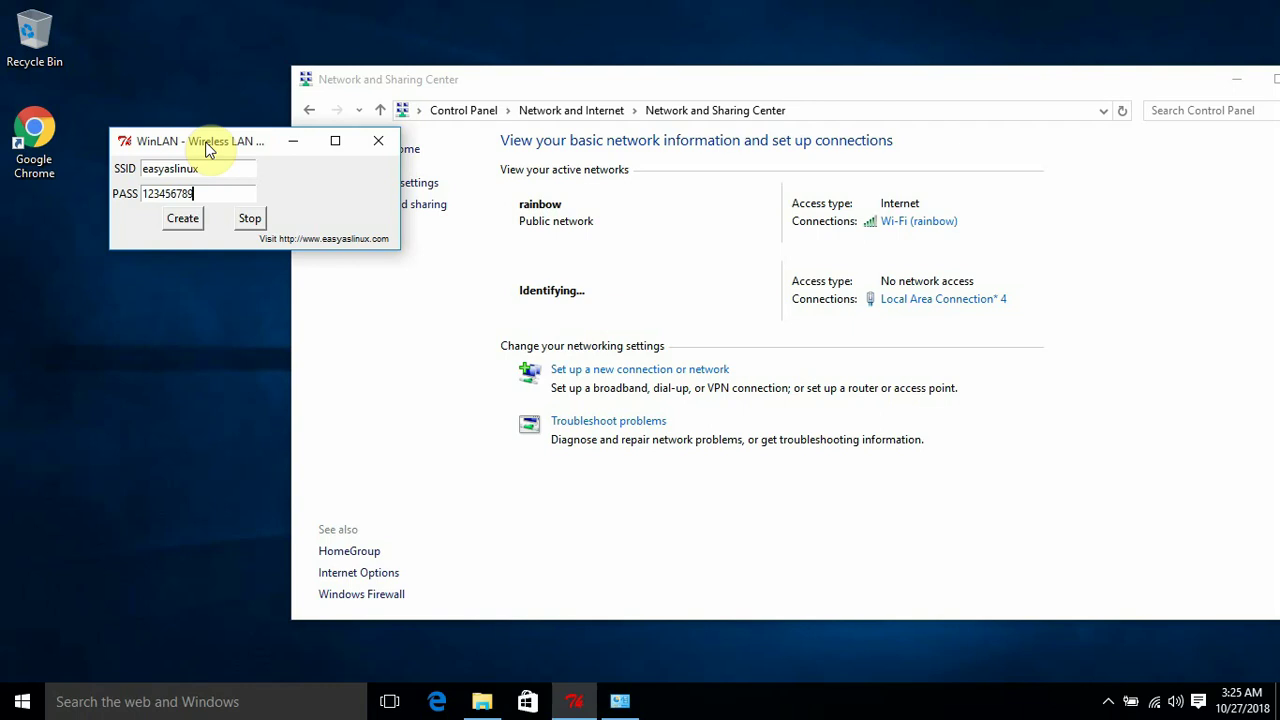
Confirm easyaslinux is listed as an active private network, then close Network and Sharing Center
left_click(509, 88)
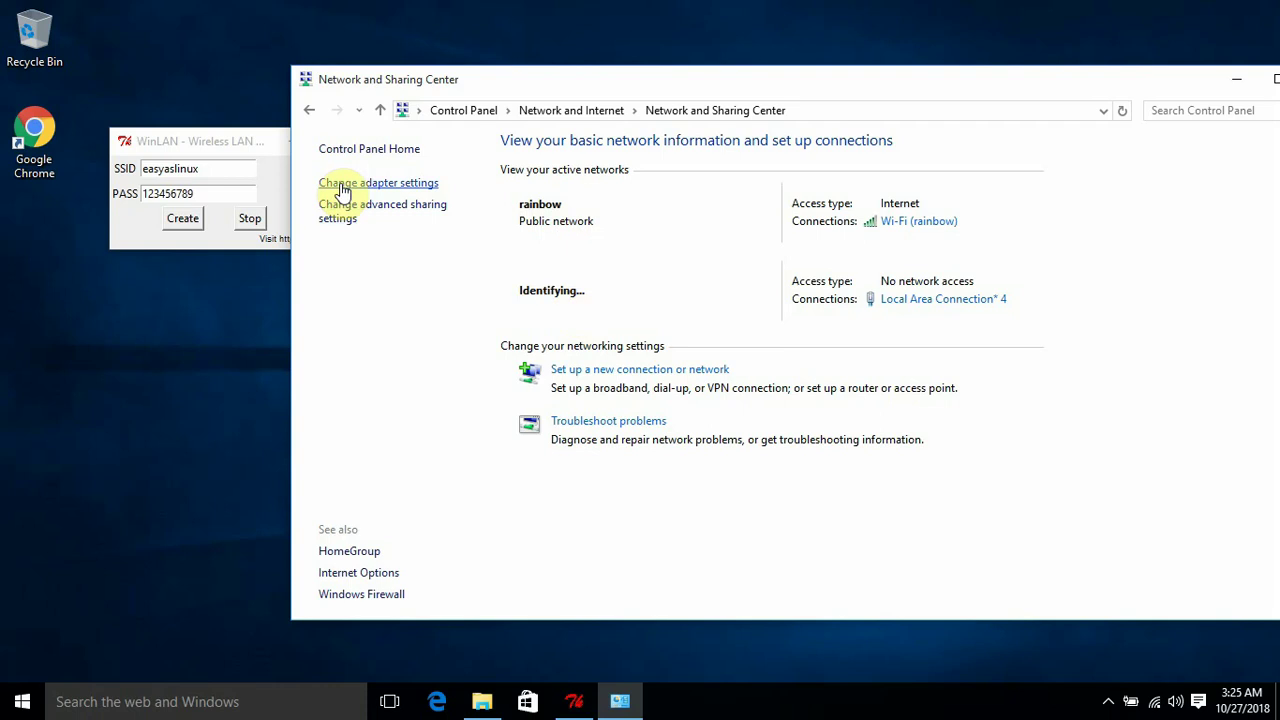
left_click(197, 167)
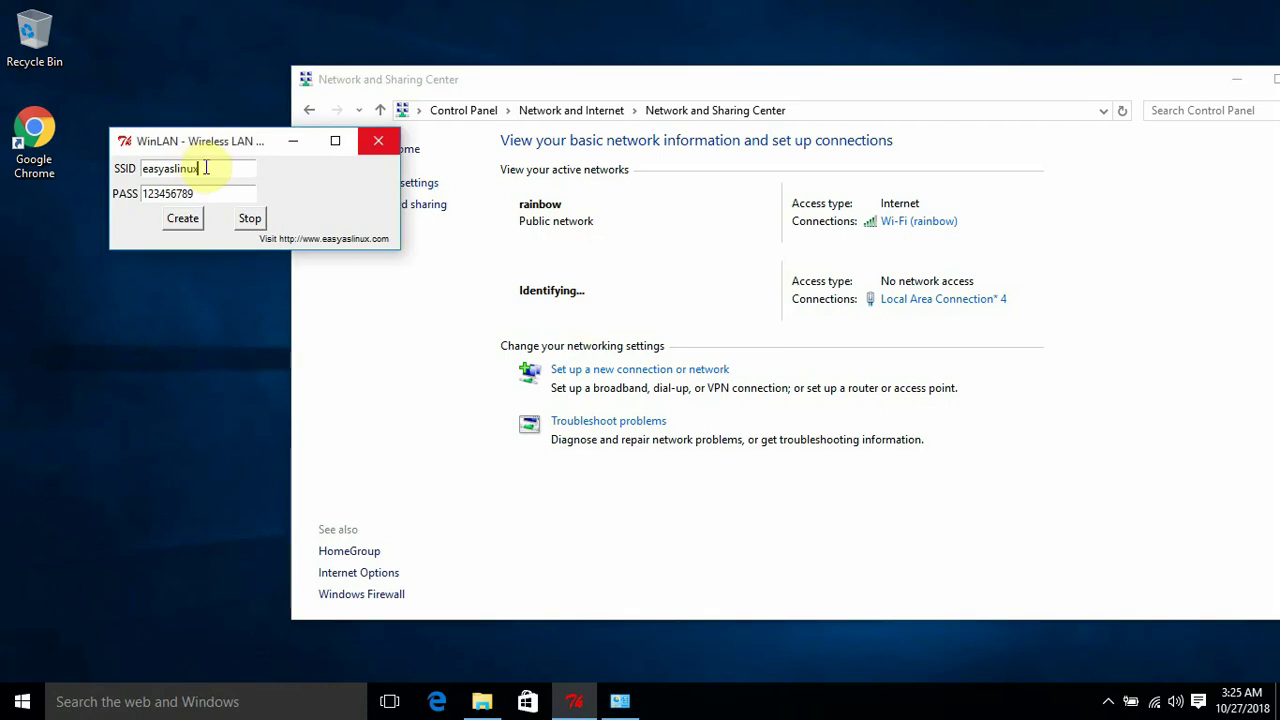
left_click_drag(200, 167, 99, 182)
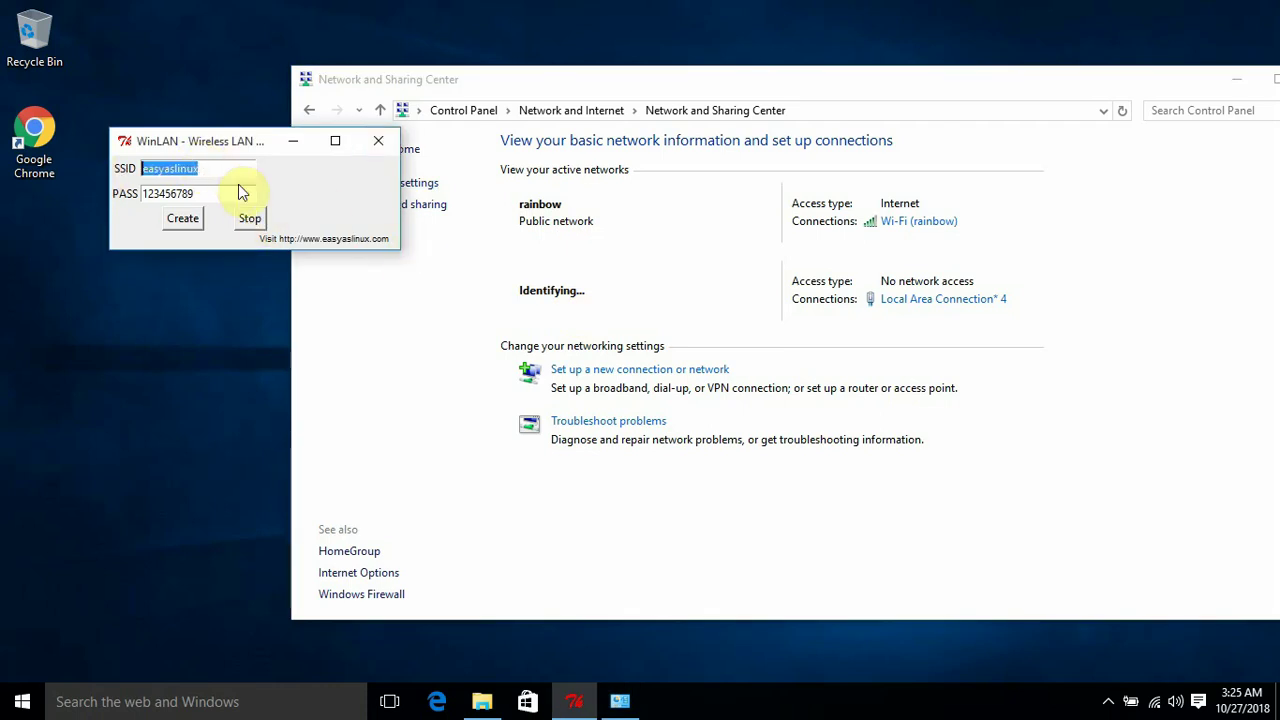
left_click(545, 297)
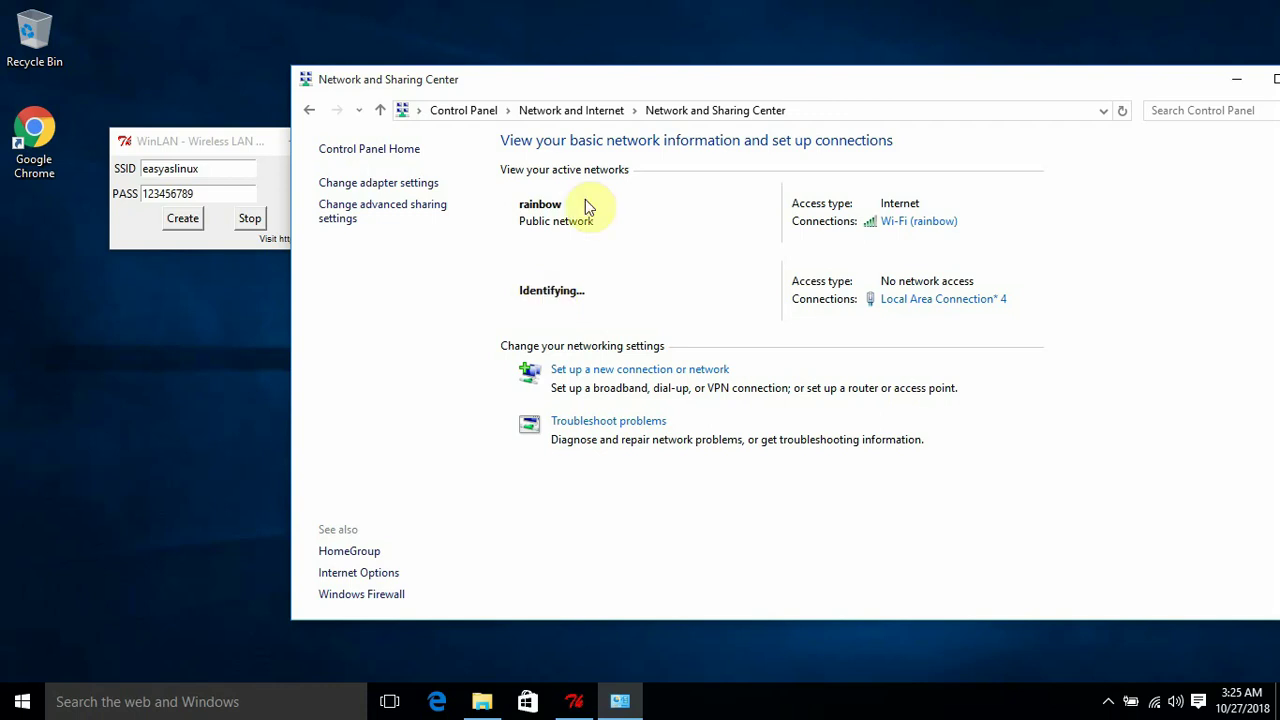
left_click_drag(670, 90, 584, 121)
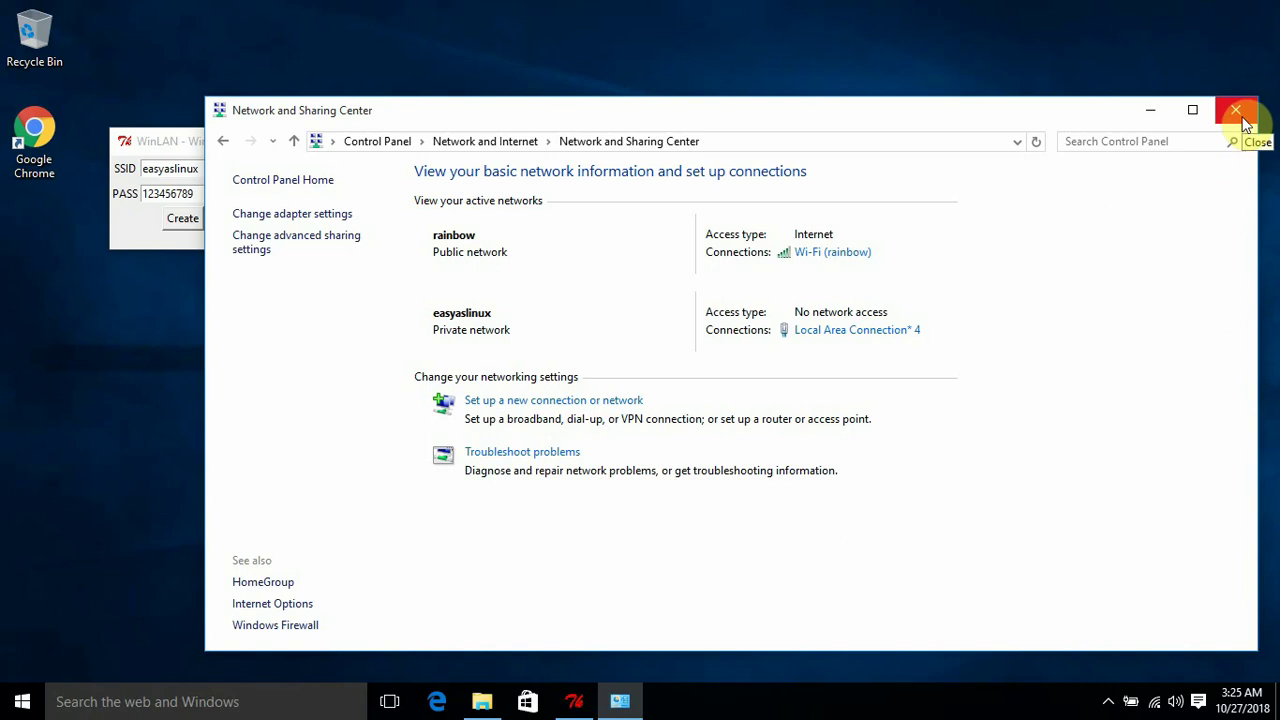
left_click(1237, 110)
Stop the easyaslinux network in WinLAN and acknowledge the 'Wireless Network has been stopped' message
left_click(343, 178)
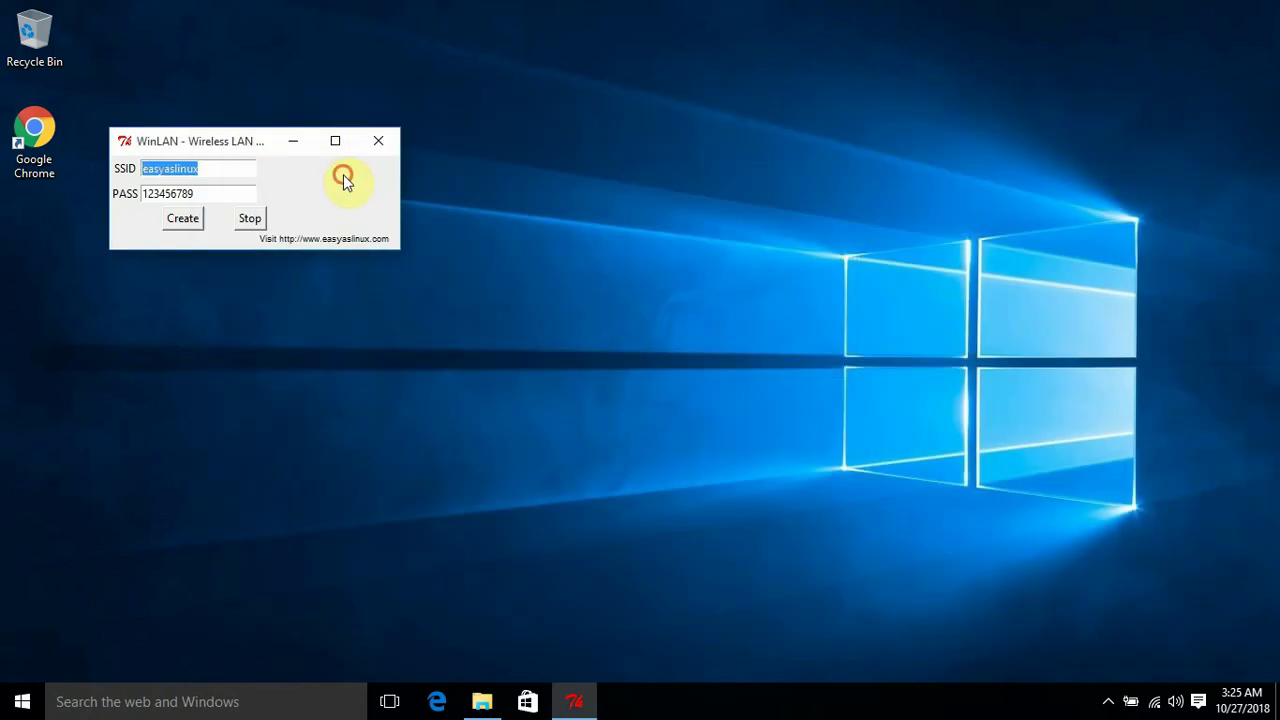
left_click(314, 182)
left_click(252, 219)
left_click(728, 416)
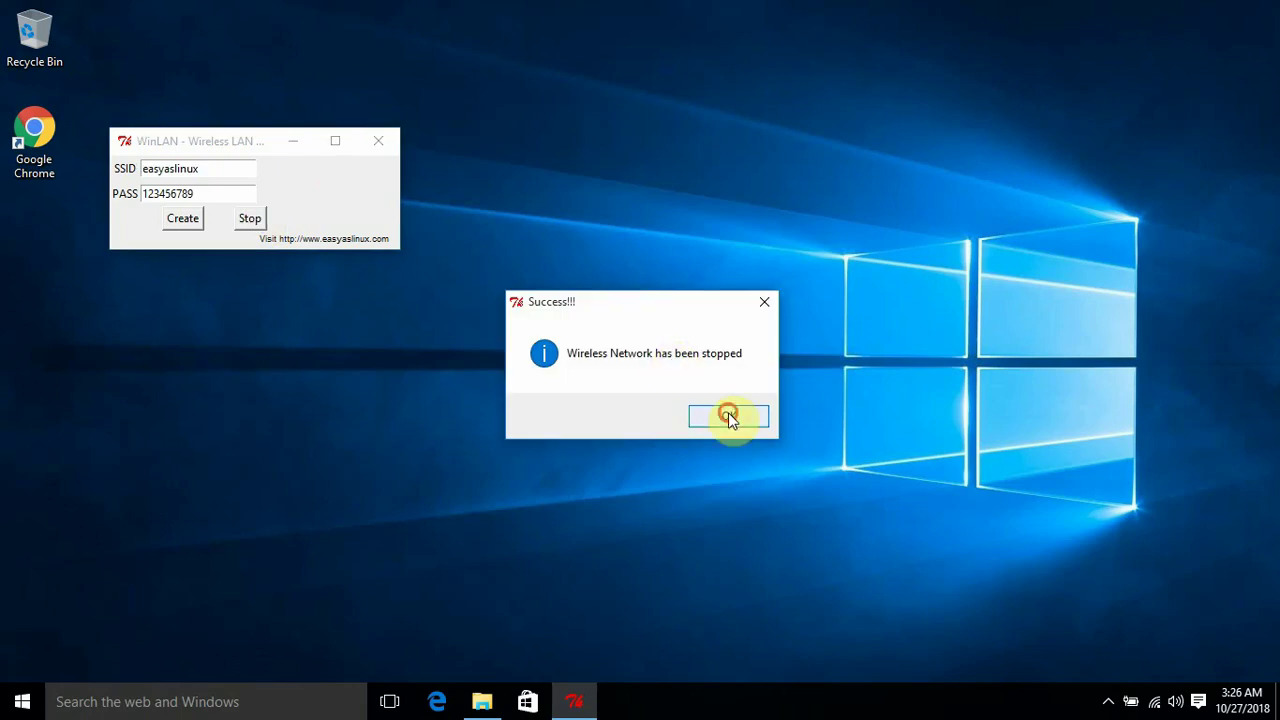